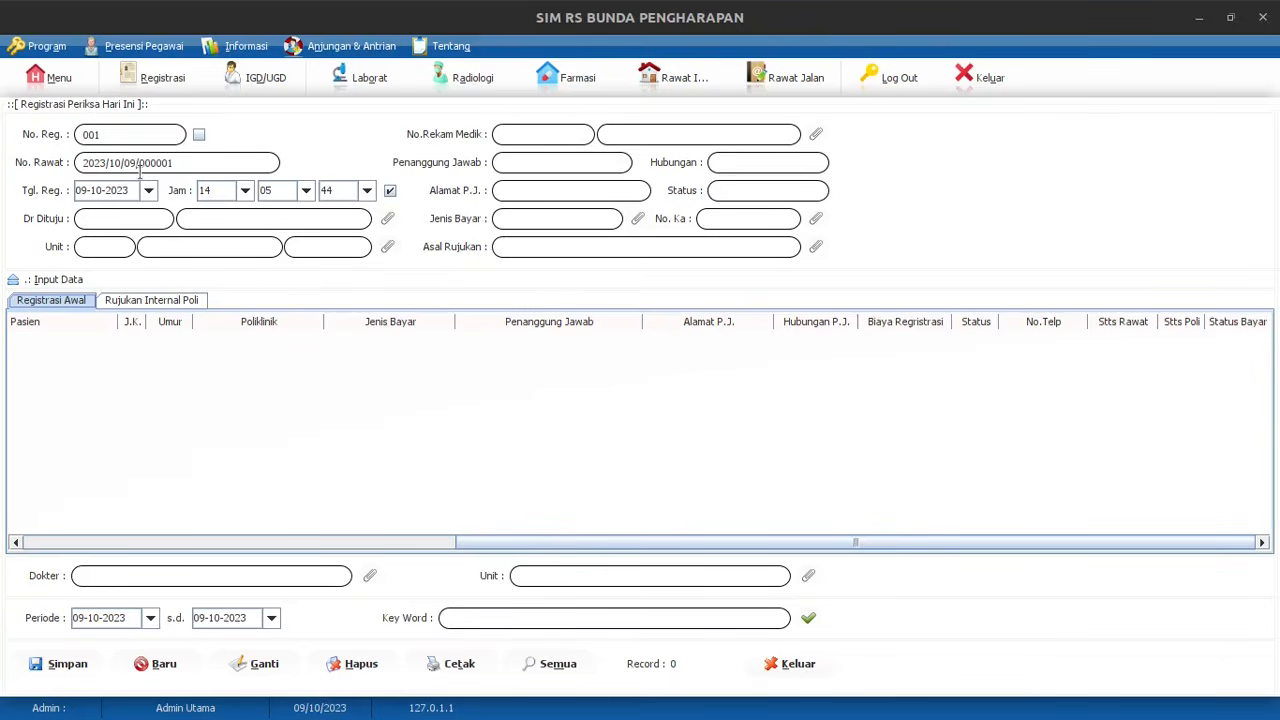
# Set the registration time hour to 13, then return the time to automatic updating
pyautogui.click(390, 192)
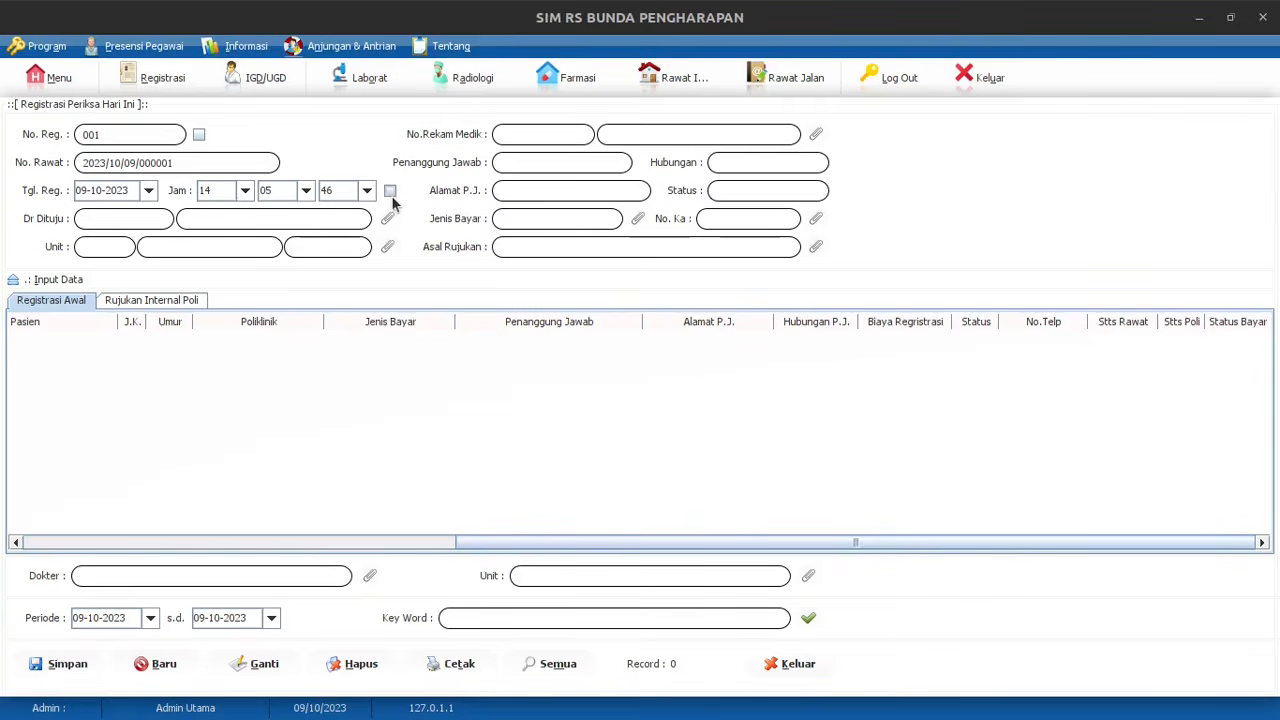
pyautogui.click(244, 190)
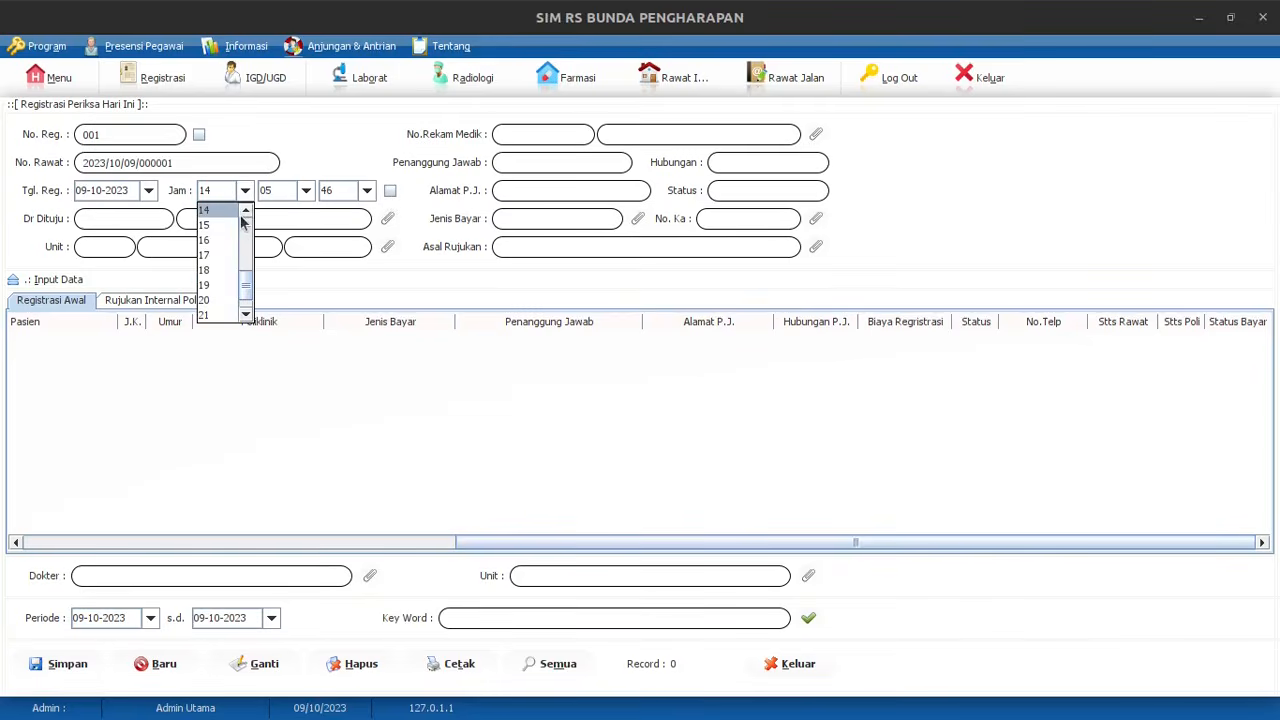
pyautogui.scroll(1, 234, 230)
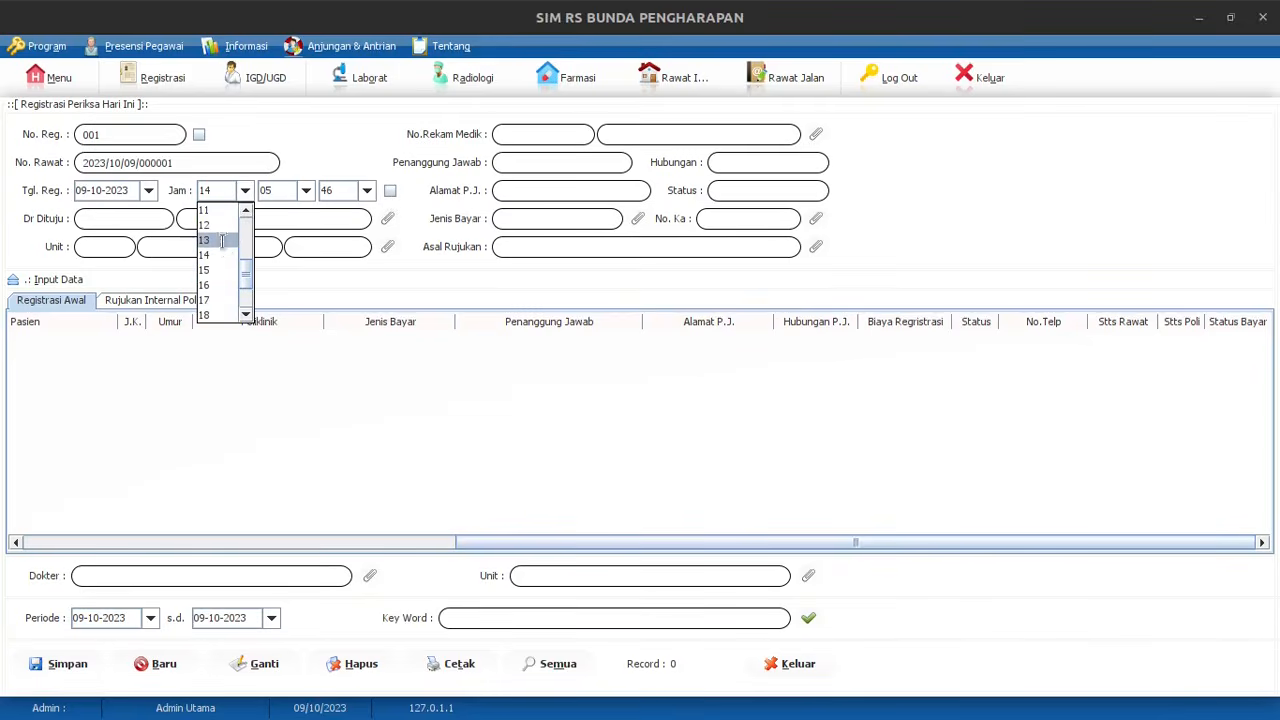
pyautogui.click(223, 243)
pyautogui.click(390, 191)
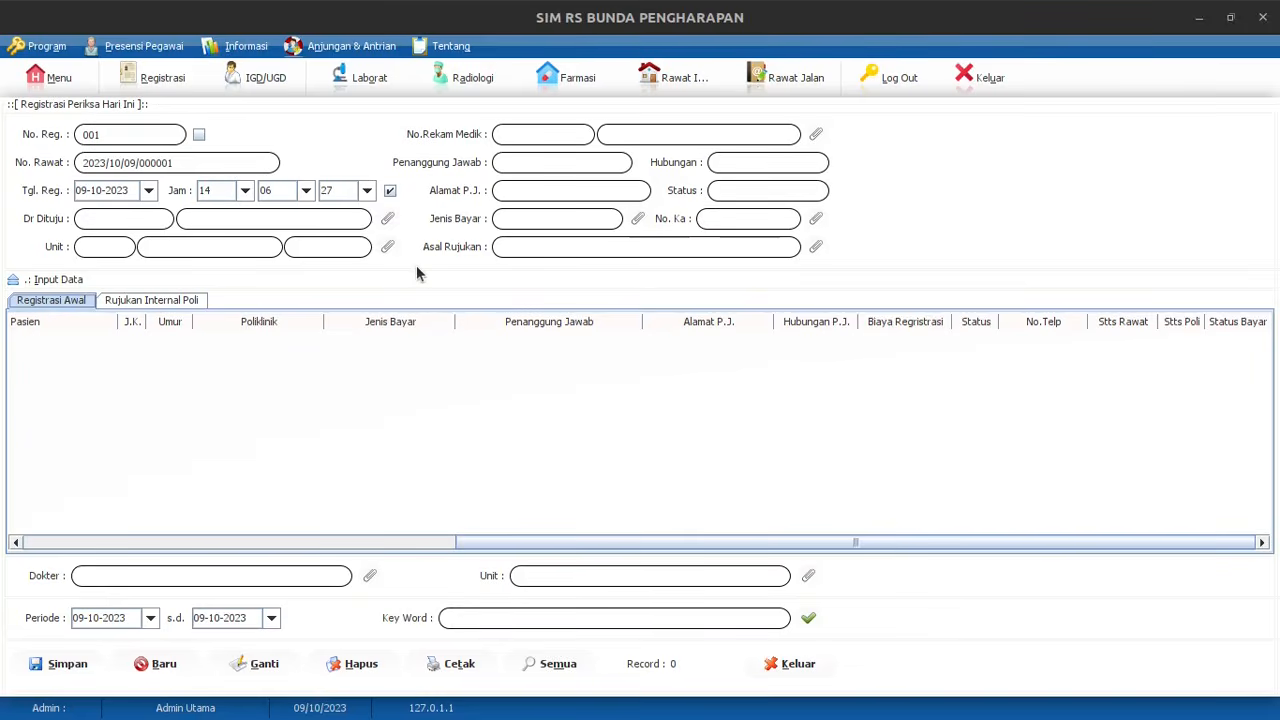
# Choose the surgery-specialist (Bedah) doctor from Data Dokter as Dr Dituju
pyautogui.click(388, 220)
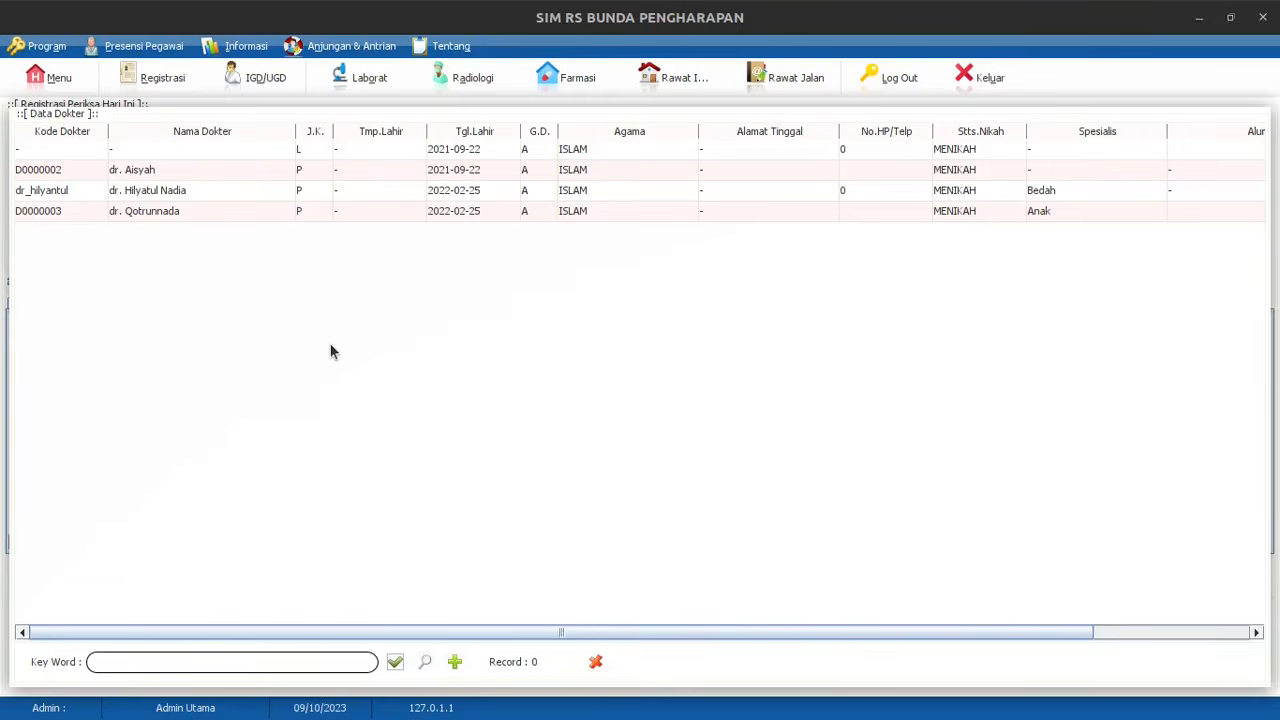
pyautogui.click(171, 200)
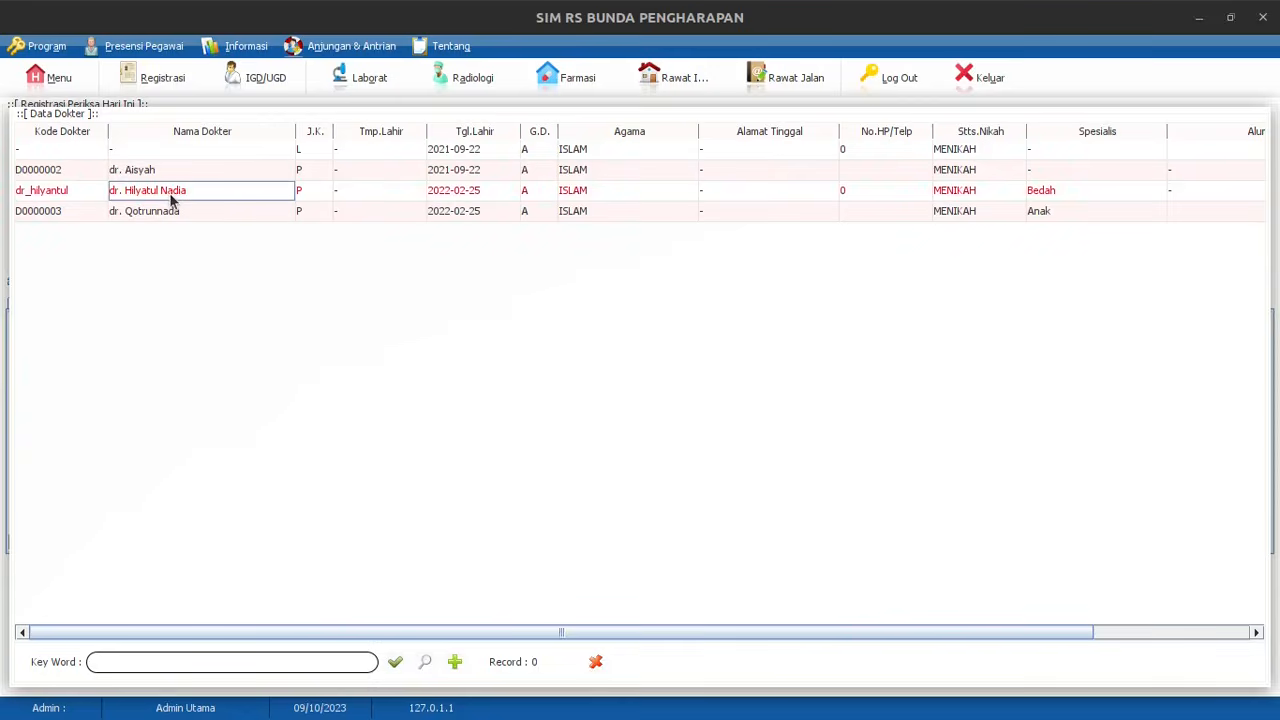
pyautogui.doubleClick(222, 201)
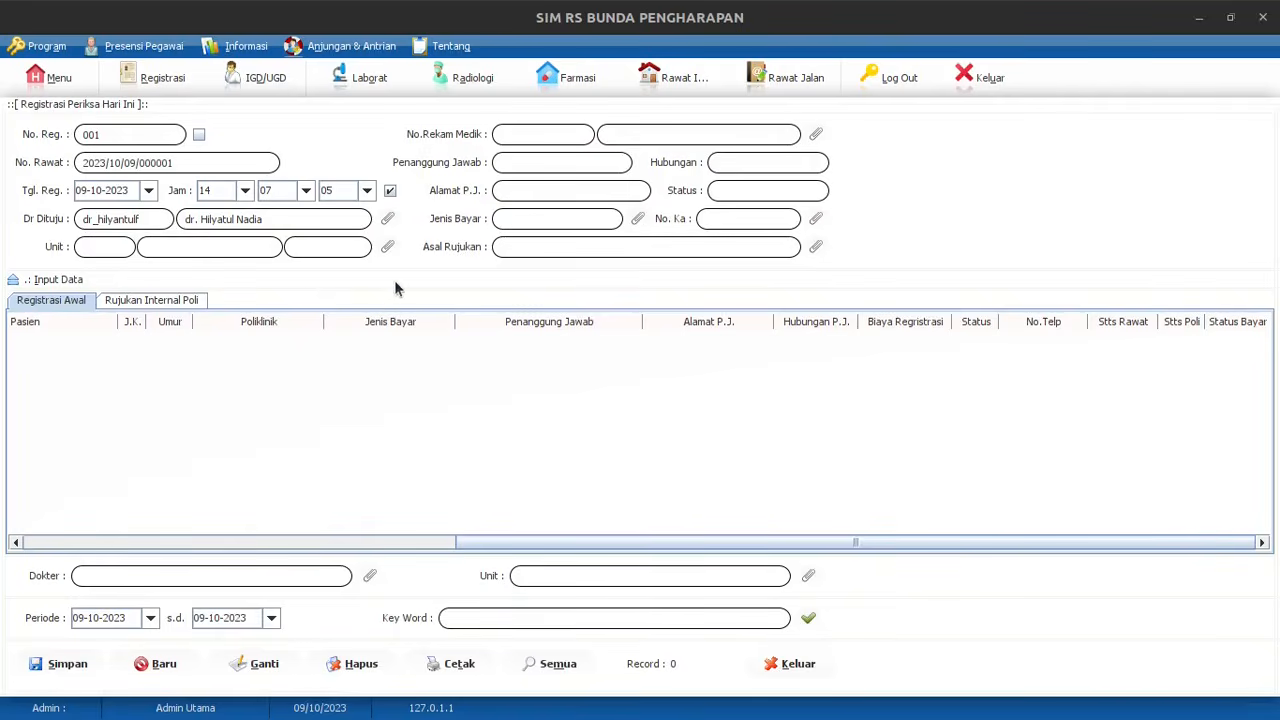
pyautogui.click(388, 247)
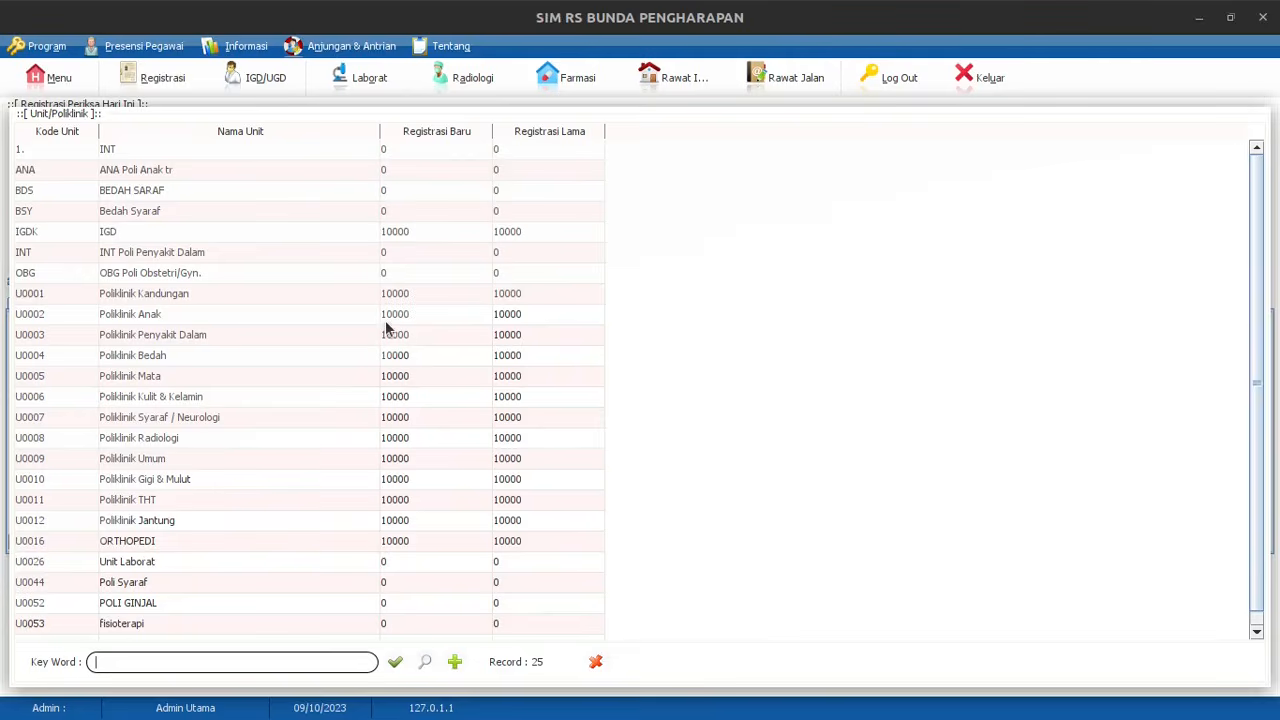
# Select U0003 Poliklinik Penyakit Dalam as the visit's unit
pyautogui.click(238, 334)
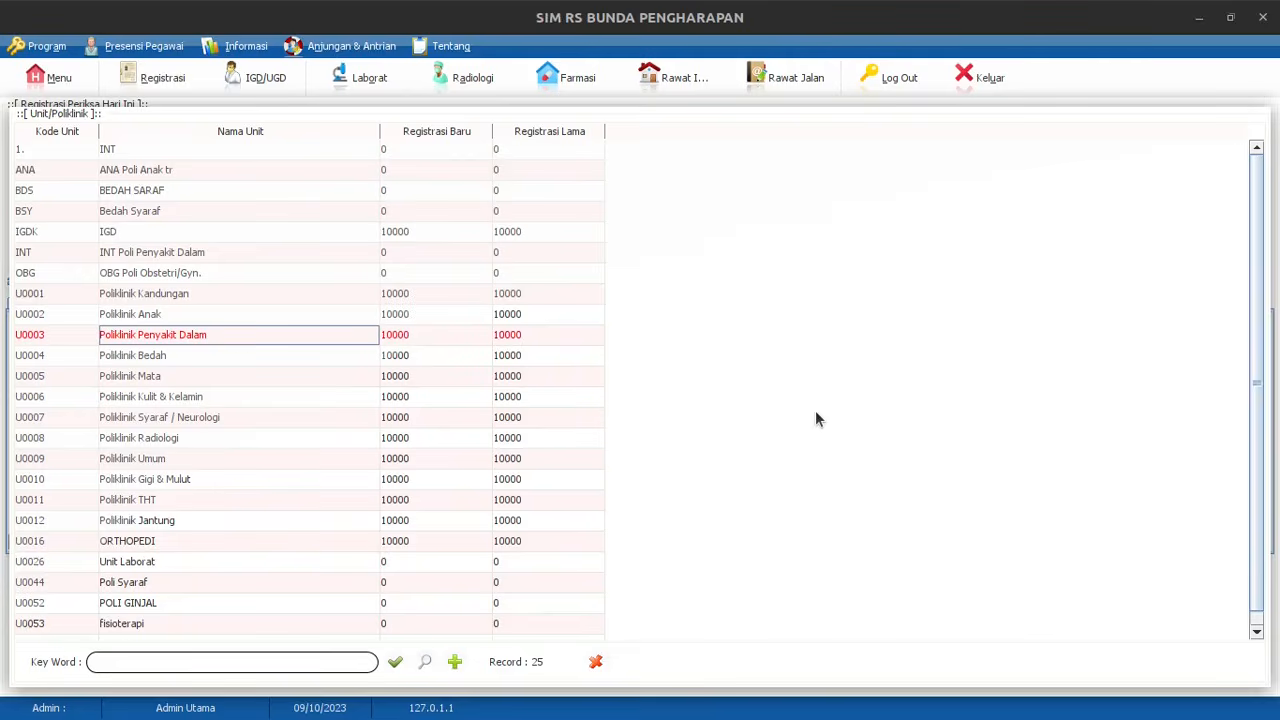
pyautogui.press('Return')
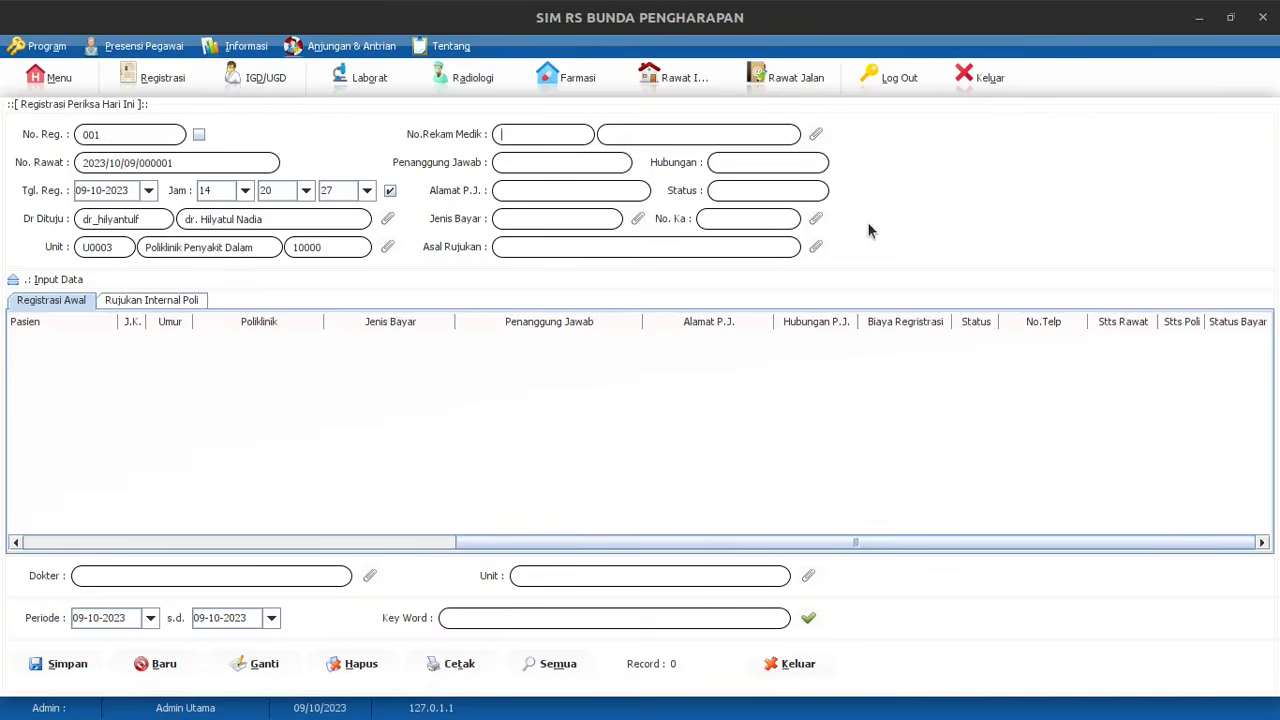
pyautogui.click(818, 135)
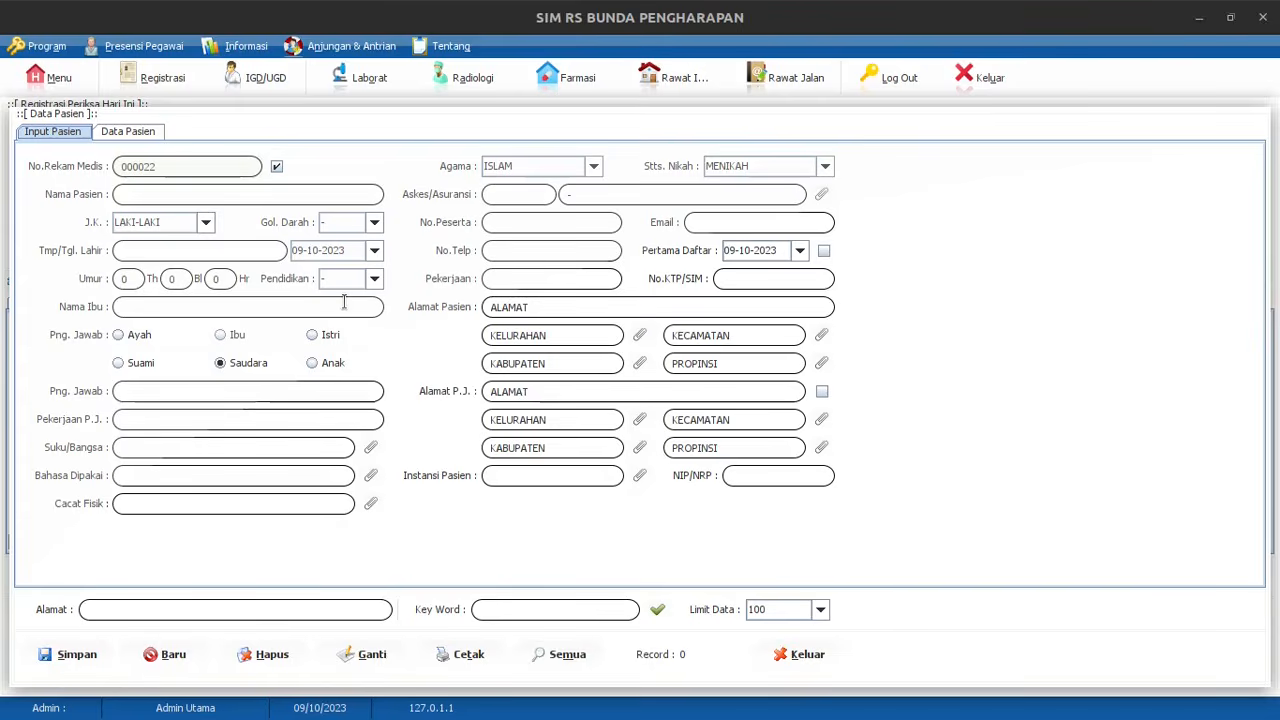
# Load all records in the Data Pasien tab and pick an existing patient for the registration
pyautogui.click(133, 134)
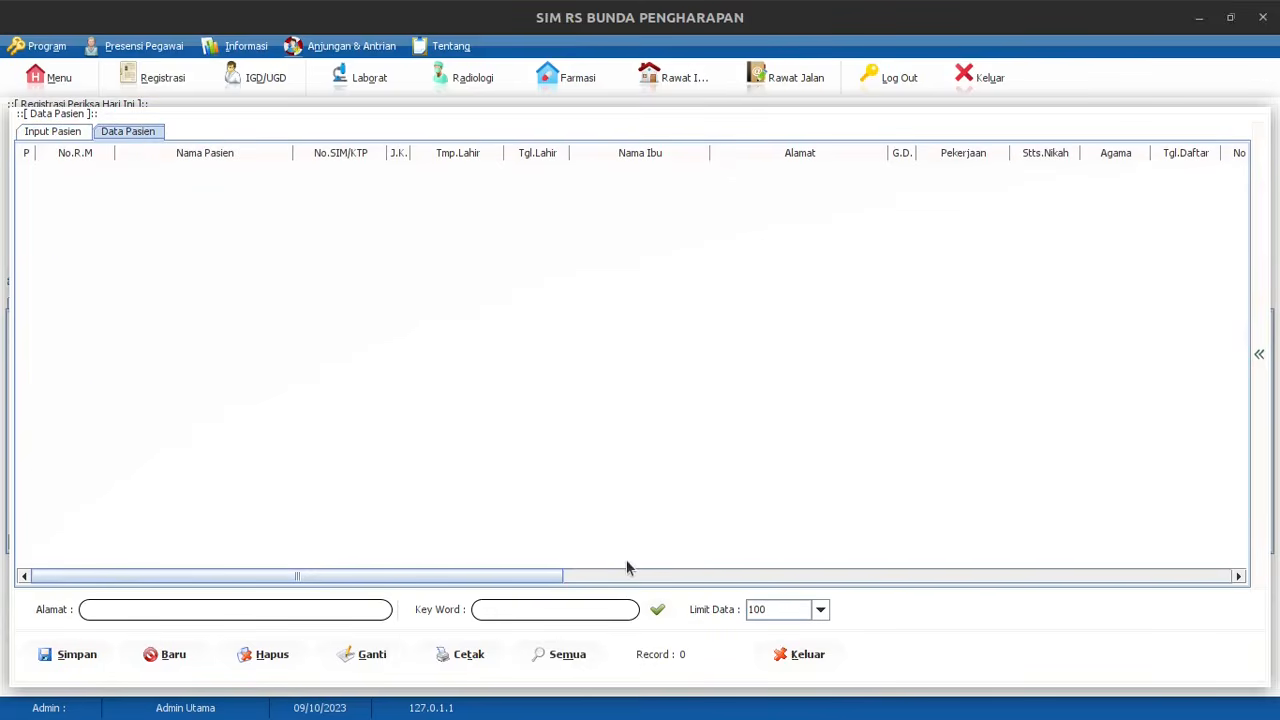
pyautogui.click(657, 610)
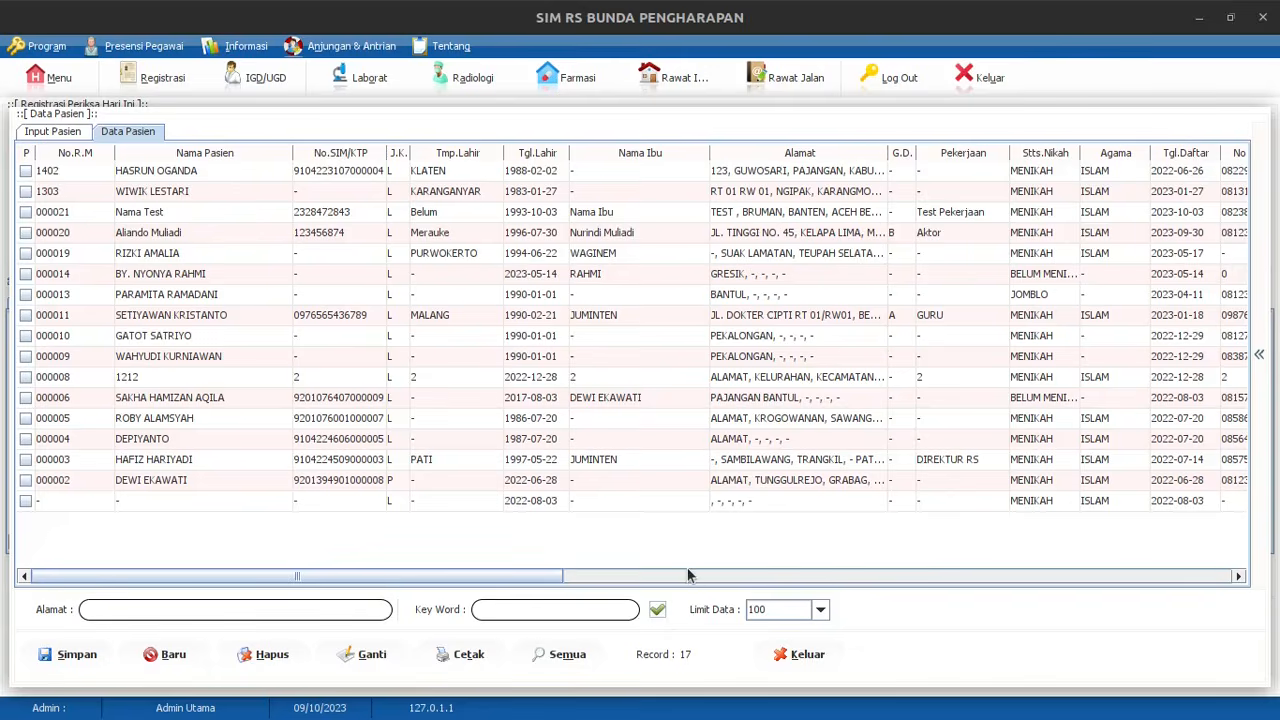
pyautogui.click(160, 238)
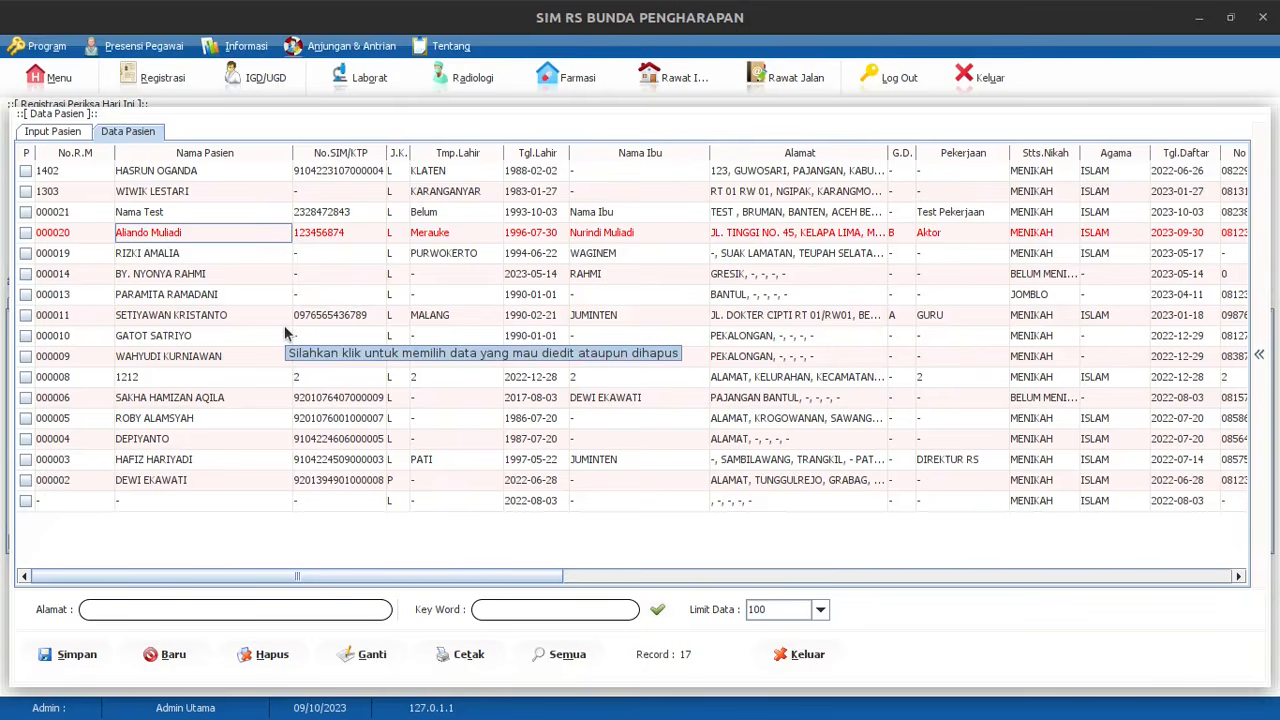
pyautogui.press('Return')
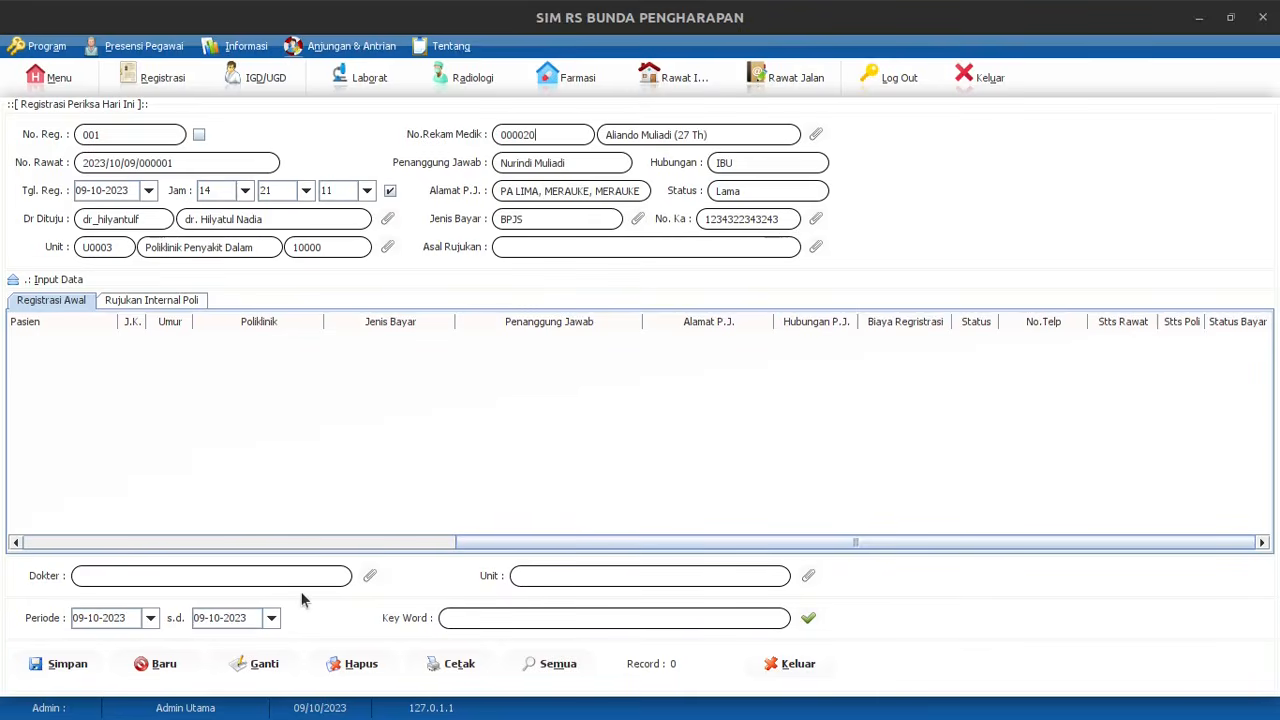
pyautogui.click(350, 666)
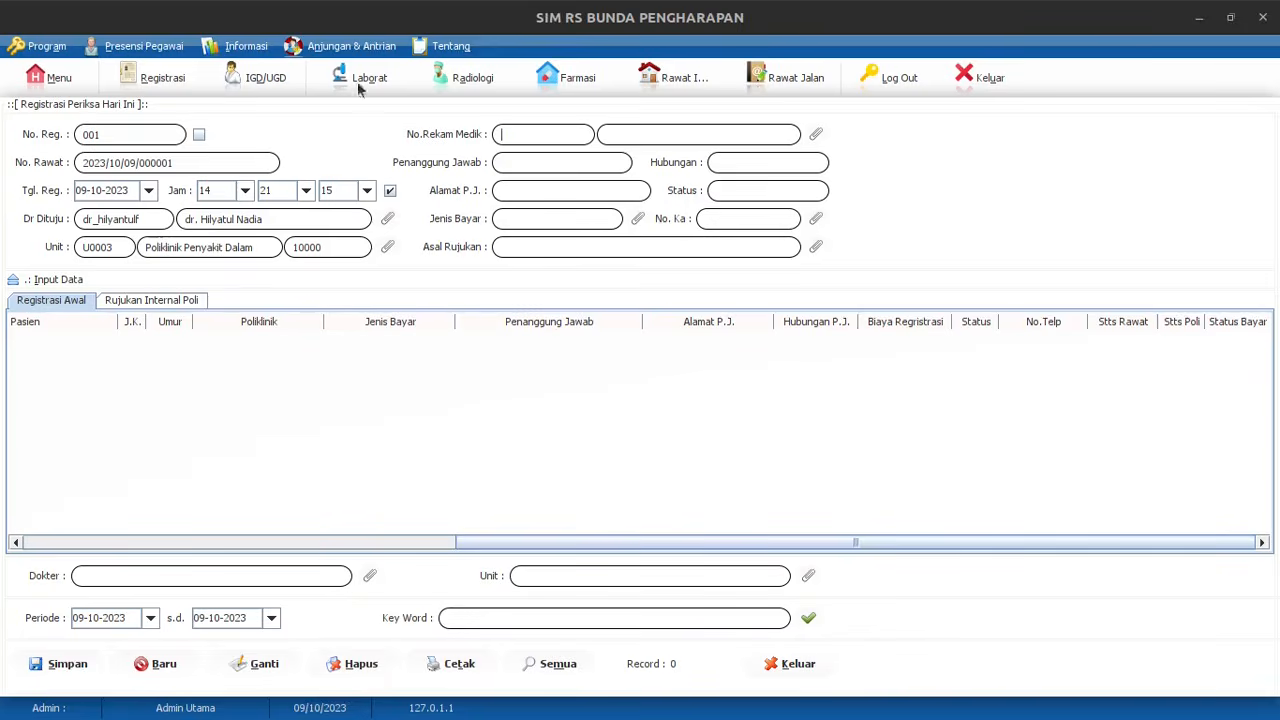
# Bring up the Input Pasien tab with an auto-generated medical record number
pyautogui.click(816, 134)
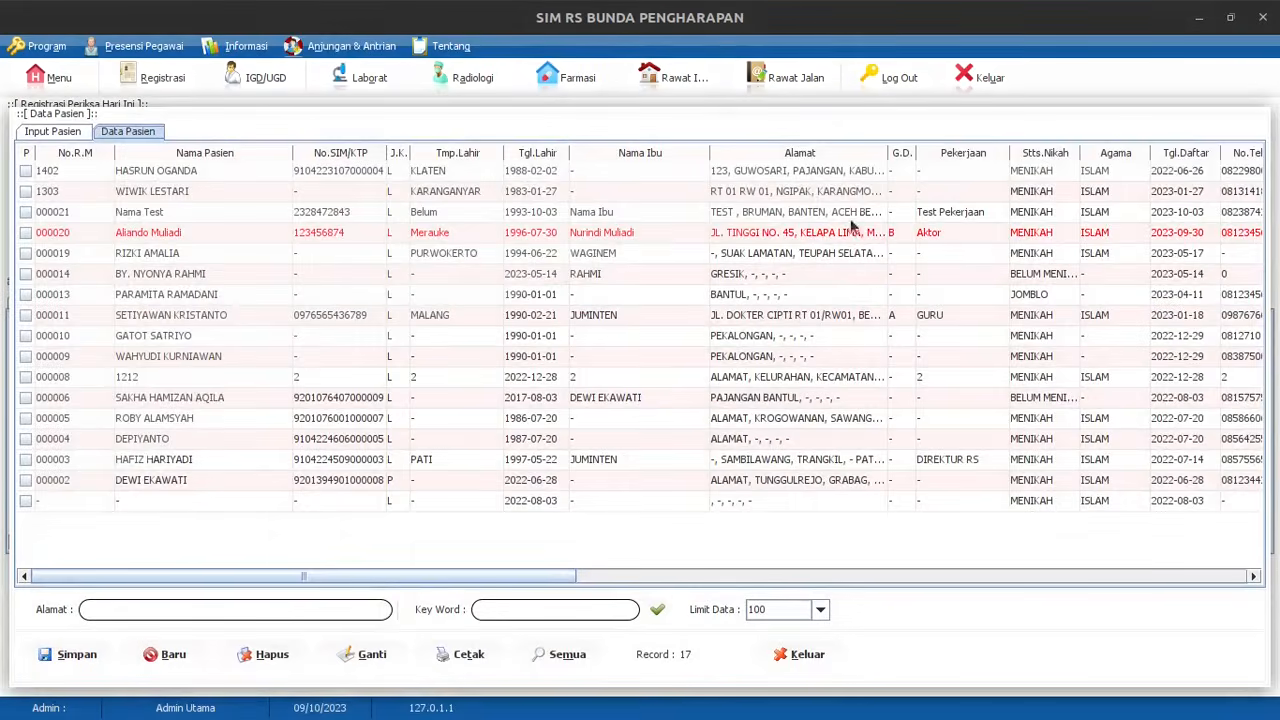
pyautogui.click(70, 135)
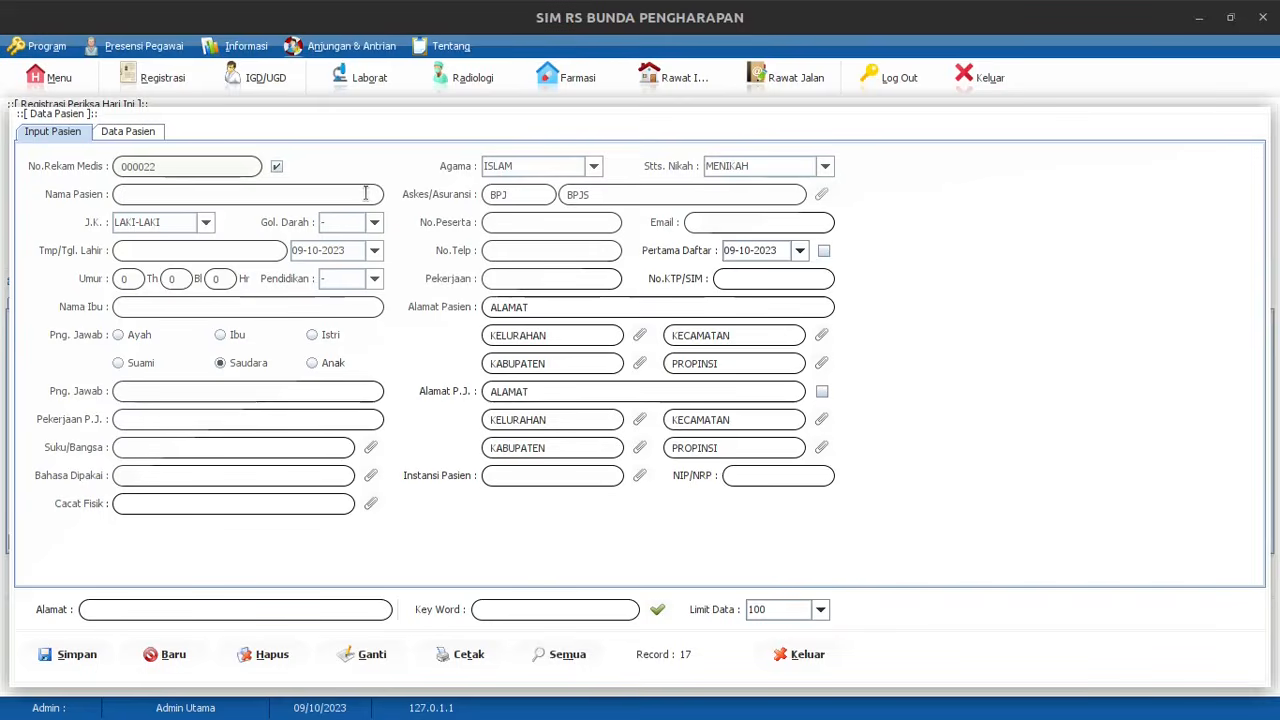
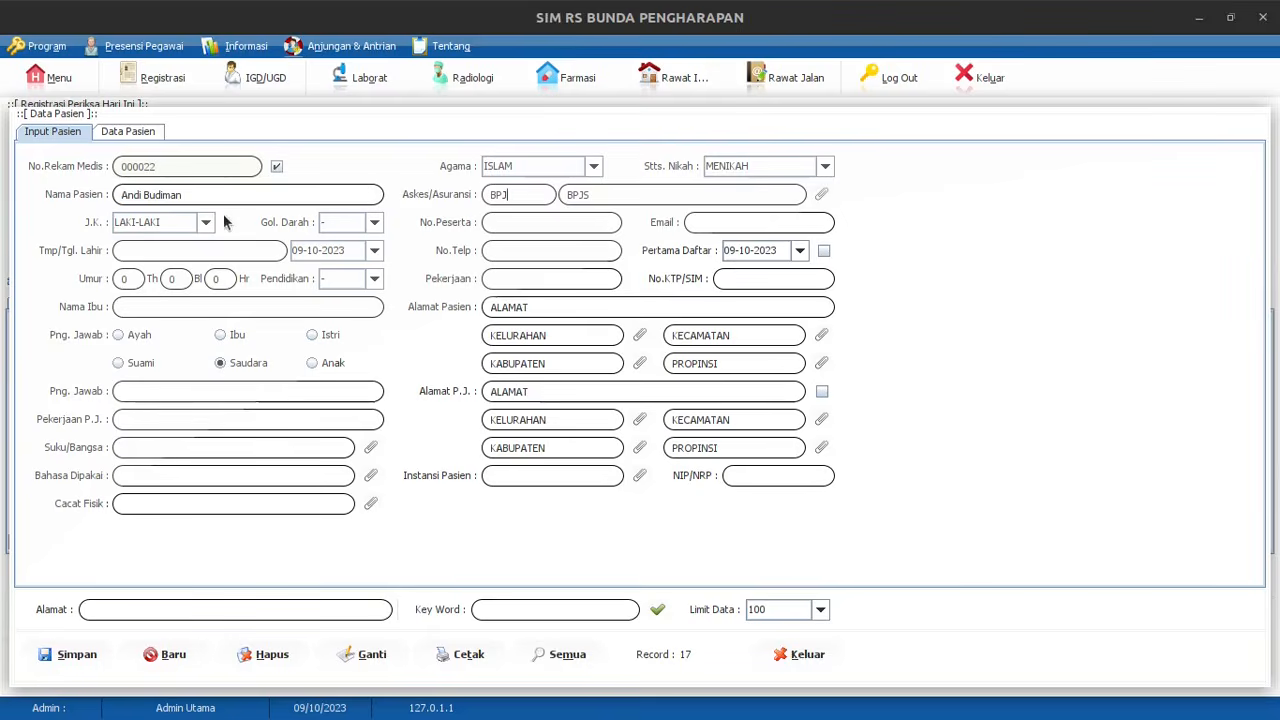
# Enter the new patient's full name, blood type B and birthplace Merauke
pyautogui.click(365, 227)
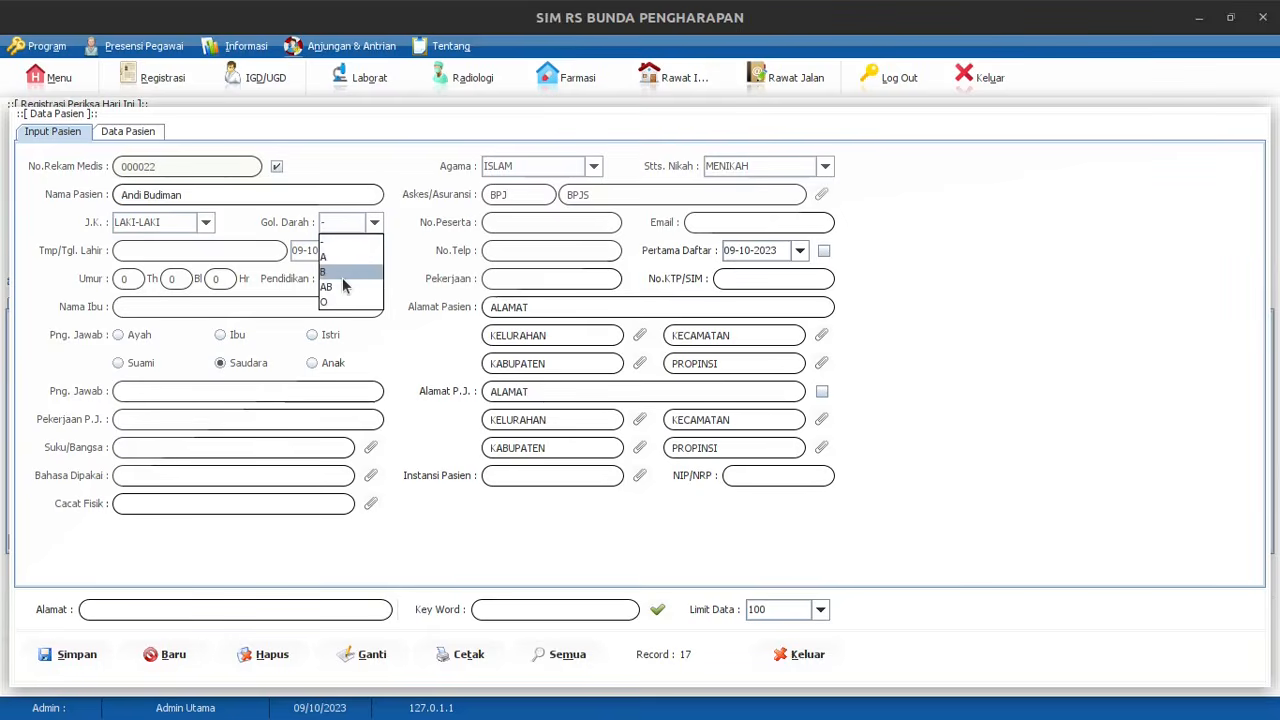
pyautogui.click(342, 275)
pyautogui.click(215, 254)
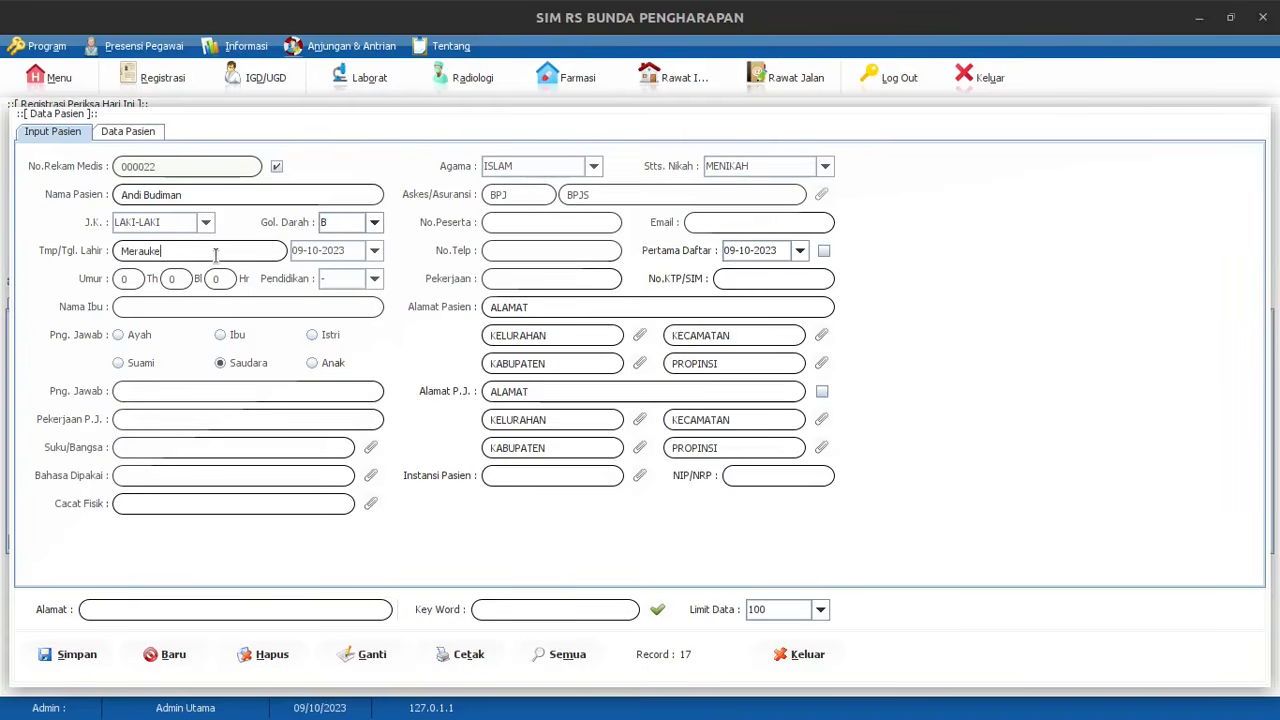
pyautogui.click(374, 252)
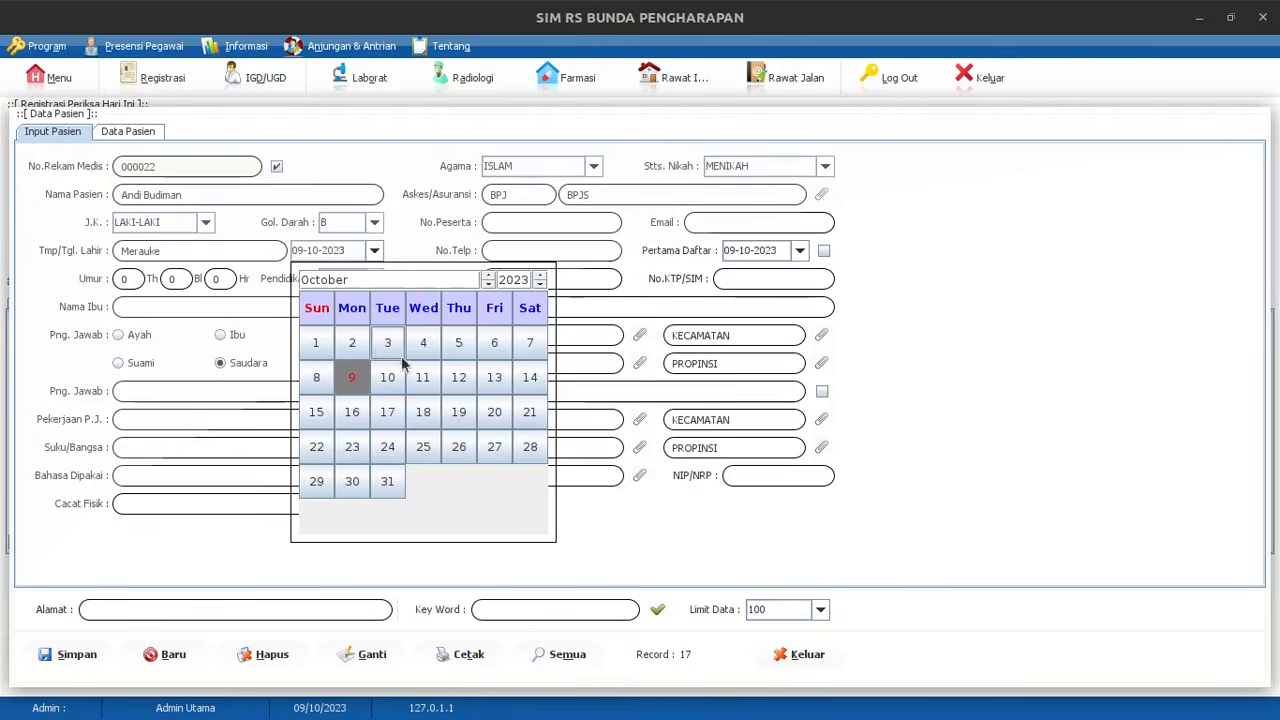
# Pick 7 August 1993 as the birth date, giving age 30 years 2 months 2 days
pyautogui.click(489, 284)
pyautogui.click(489, 284)
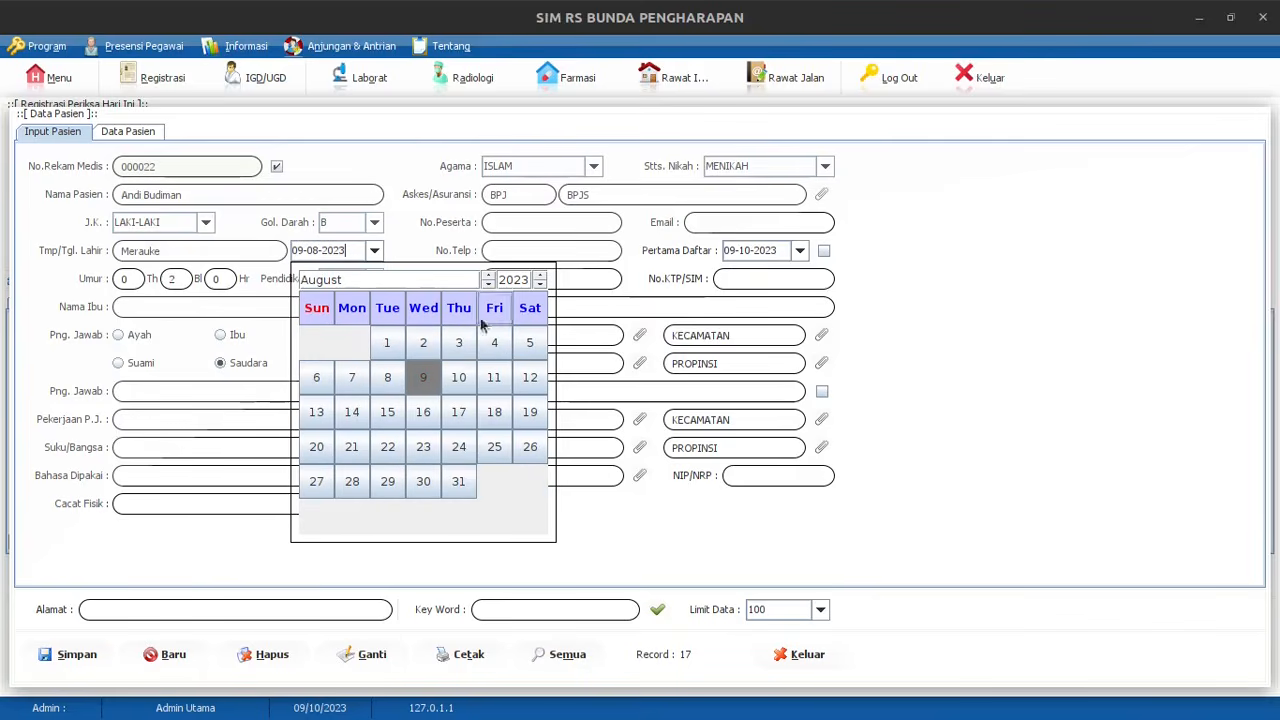
pyautogui.click(357, 383)
pyautogui.click(374, 254)
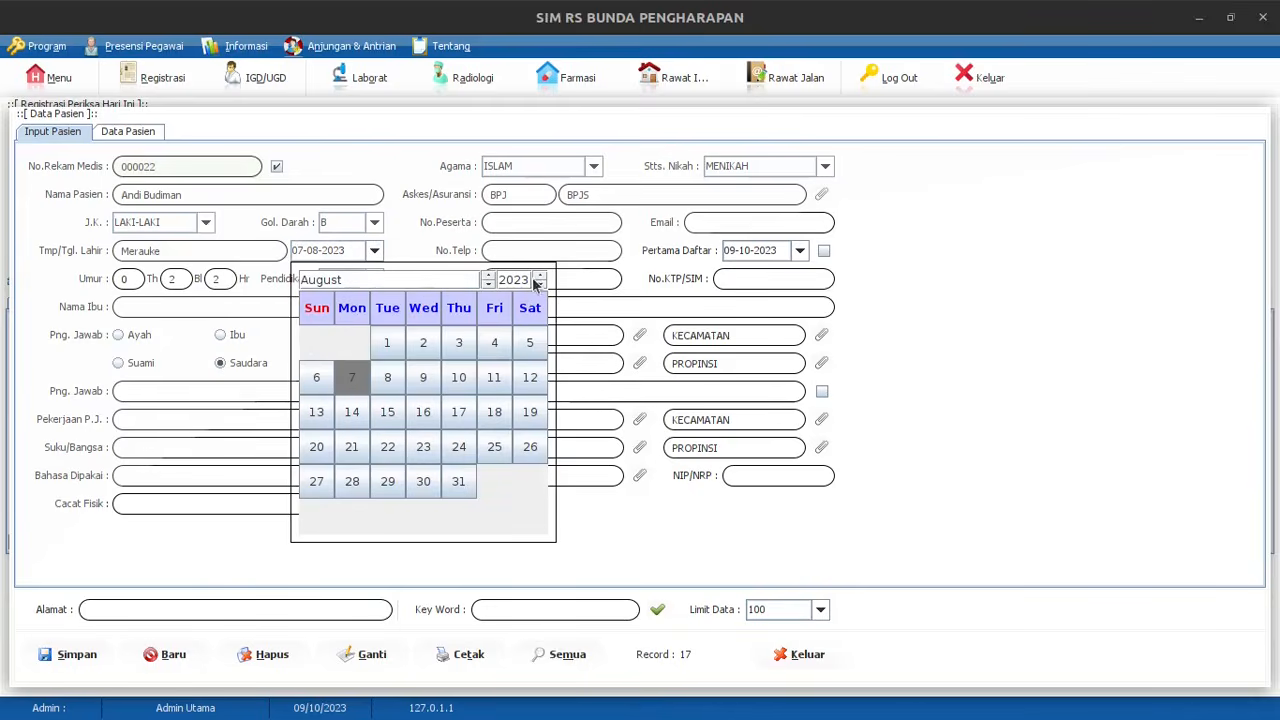
pyautogui.moveTo(537, 285); pyautogui.dragTo(537, 285)
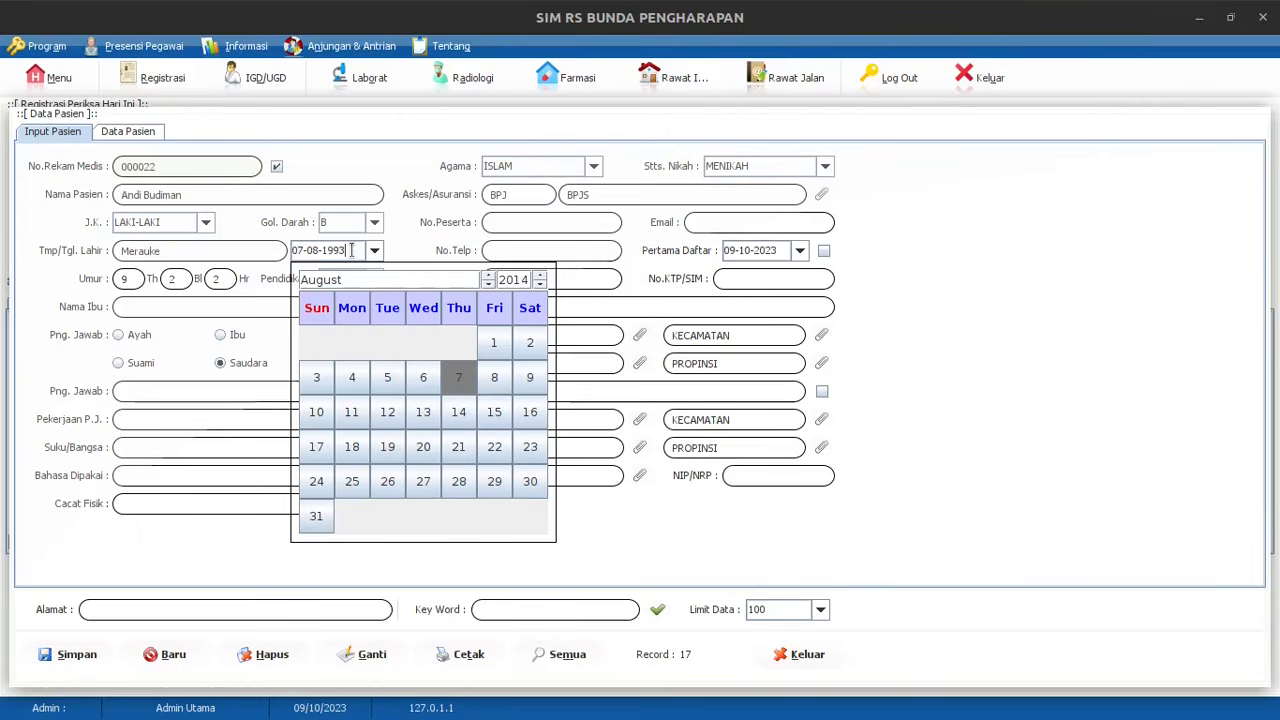
pyautogui.press('Return')
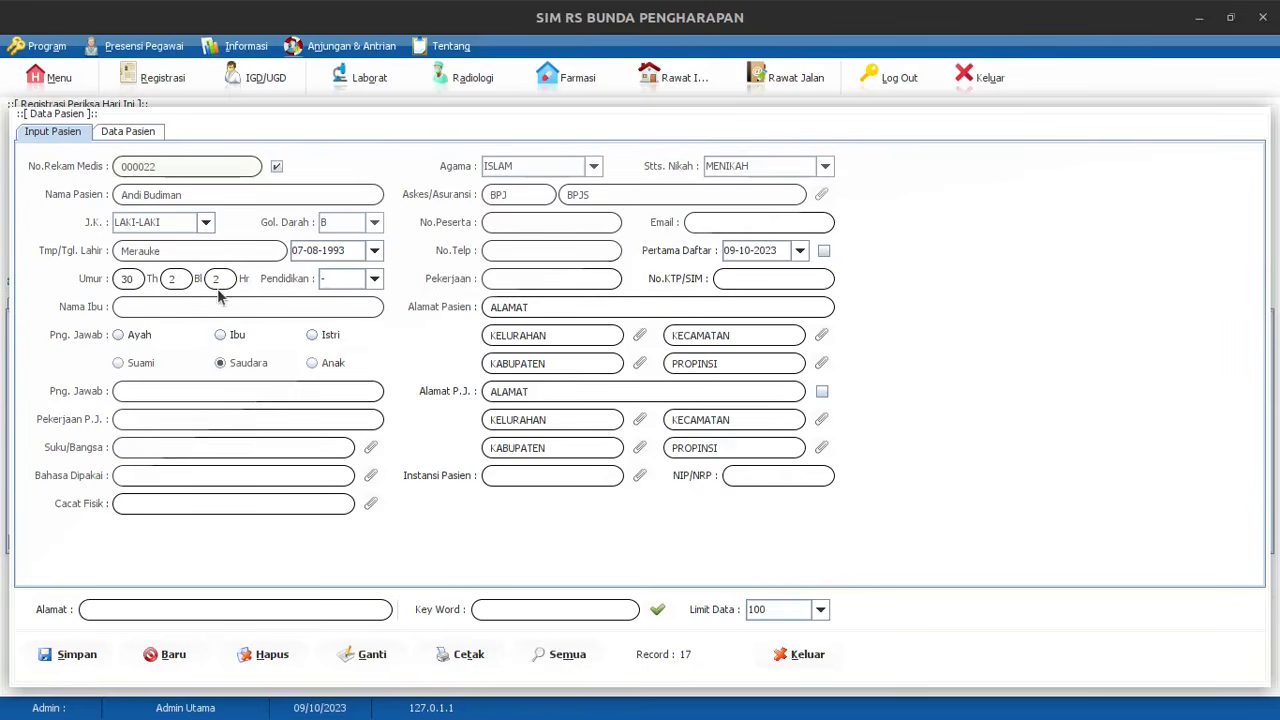
# Set education to S1 and enter the mother's name
pyautogui.click(372, 288)
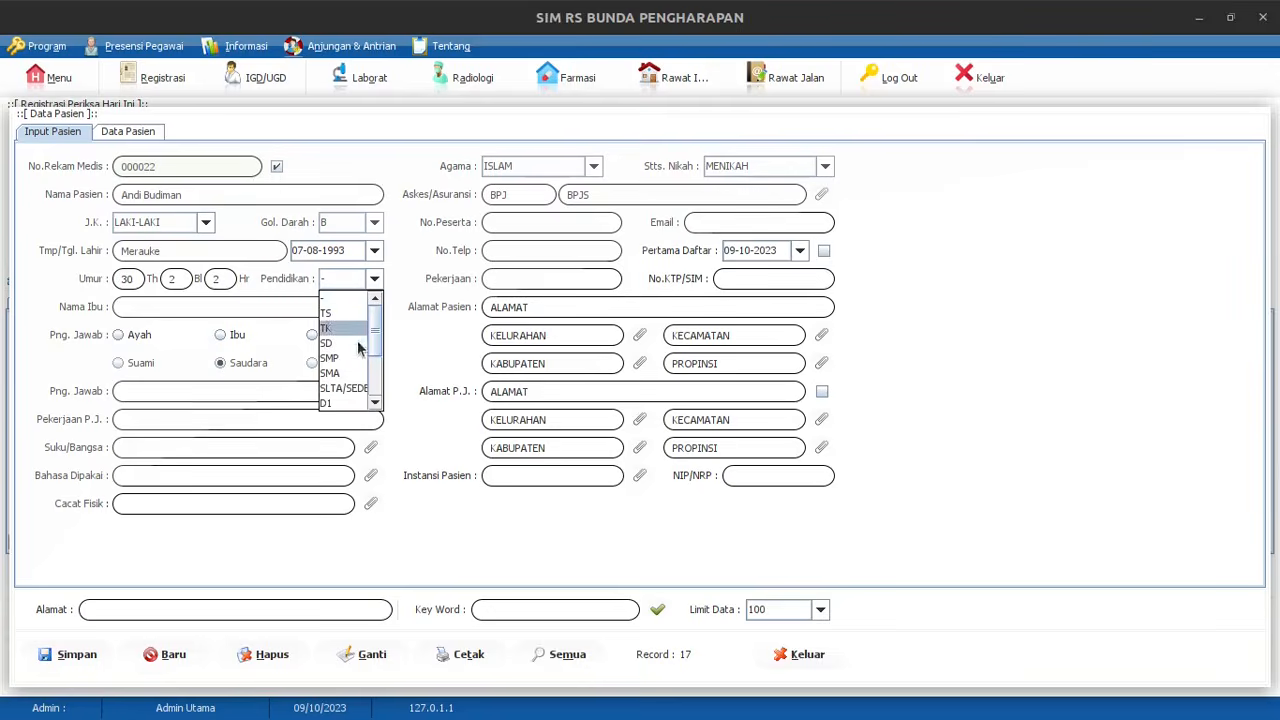
pyautogui.scroll(-2, 355, 358)
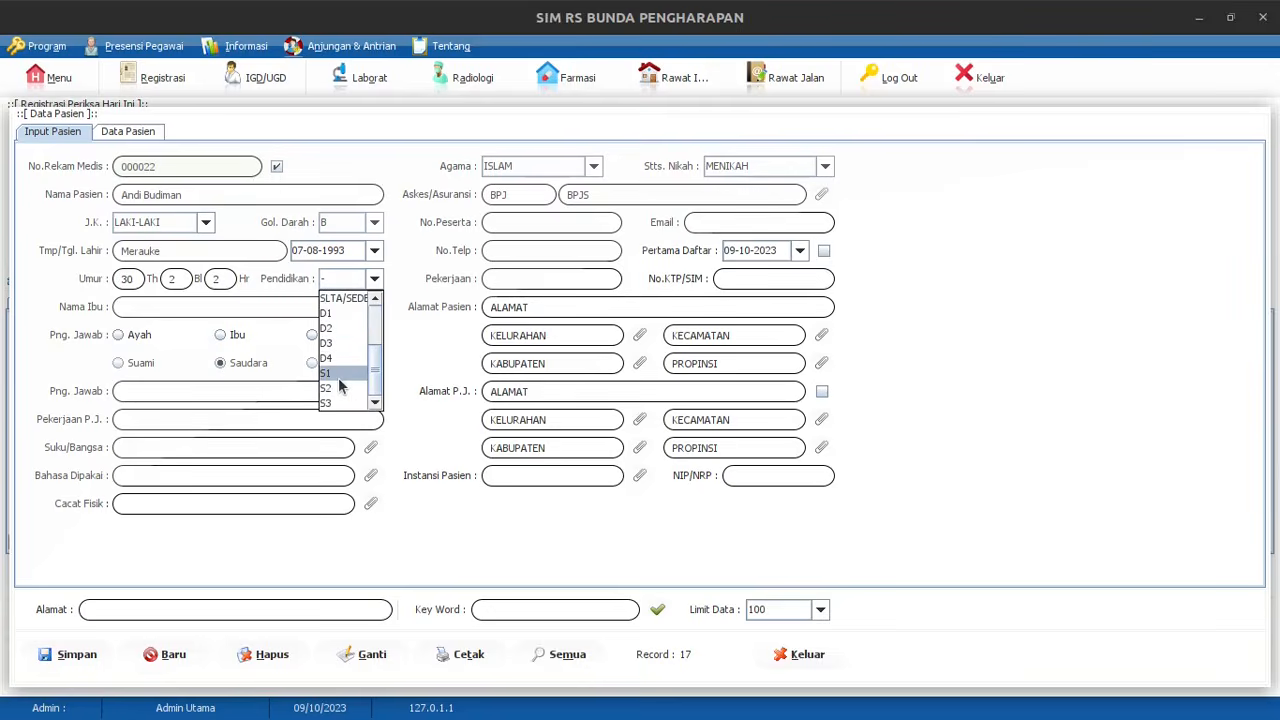
pyautogui.click(350, 373)
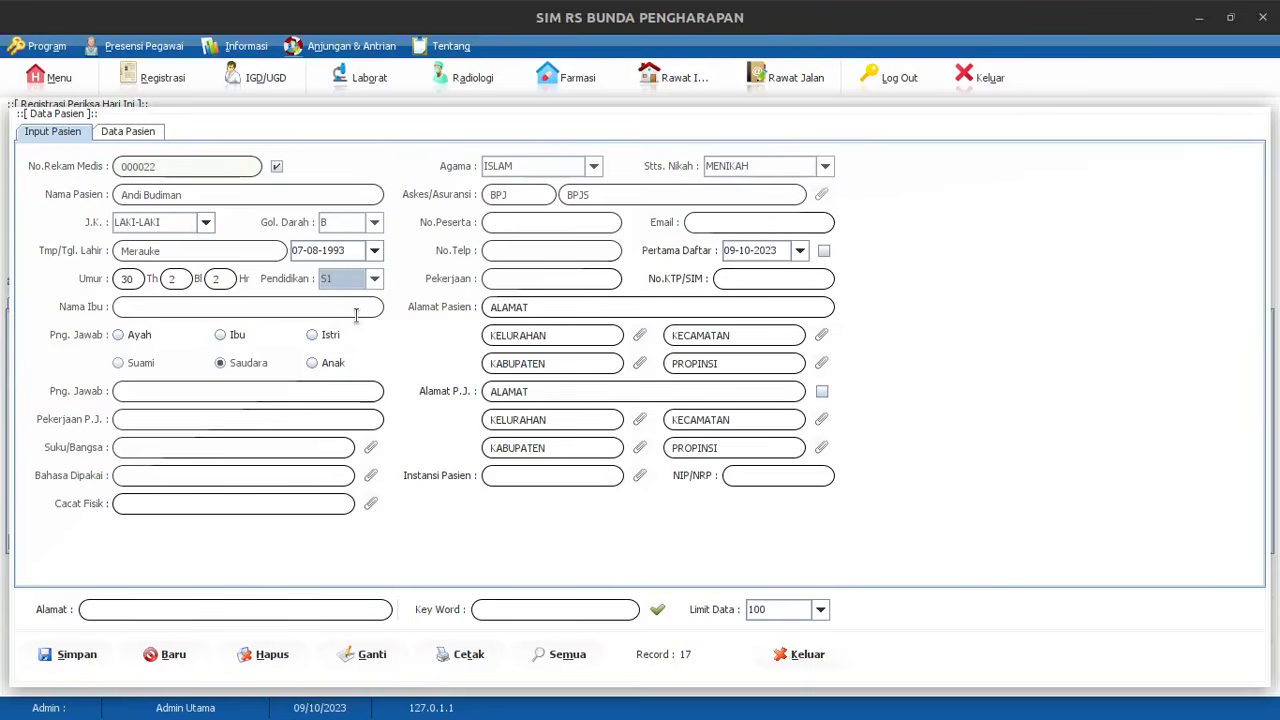
pyautogui.click(355, 310)
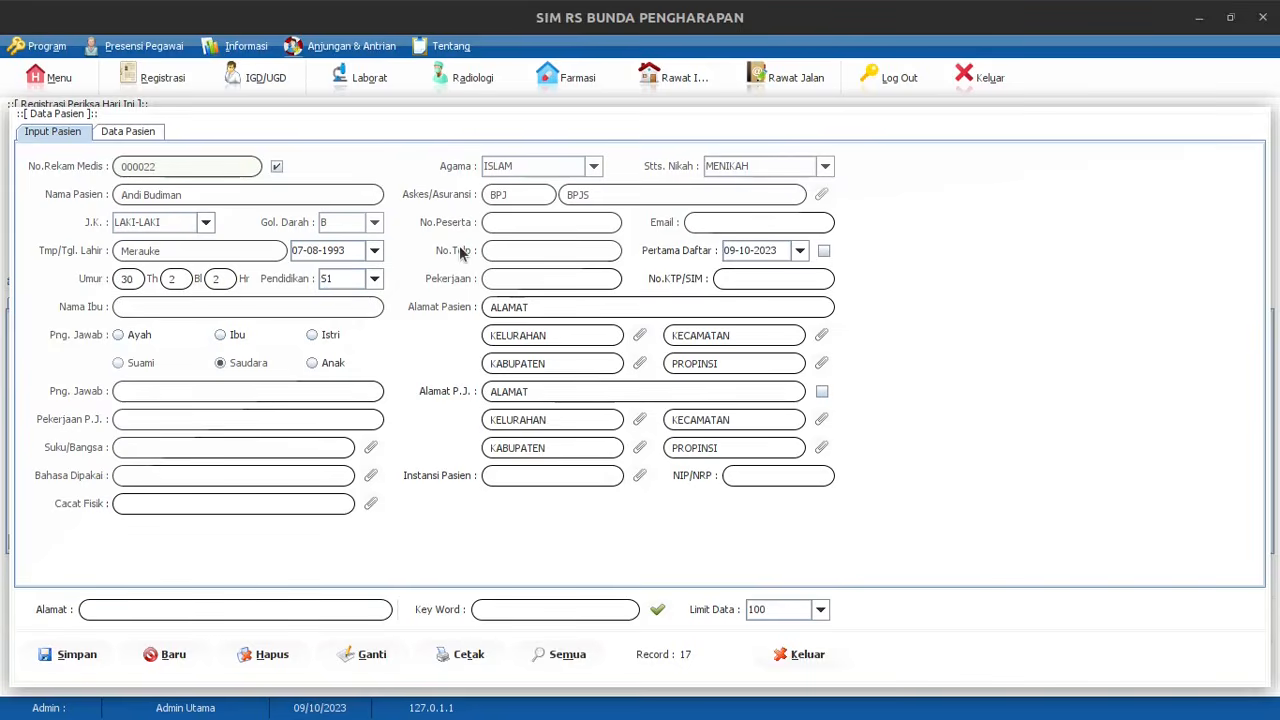
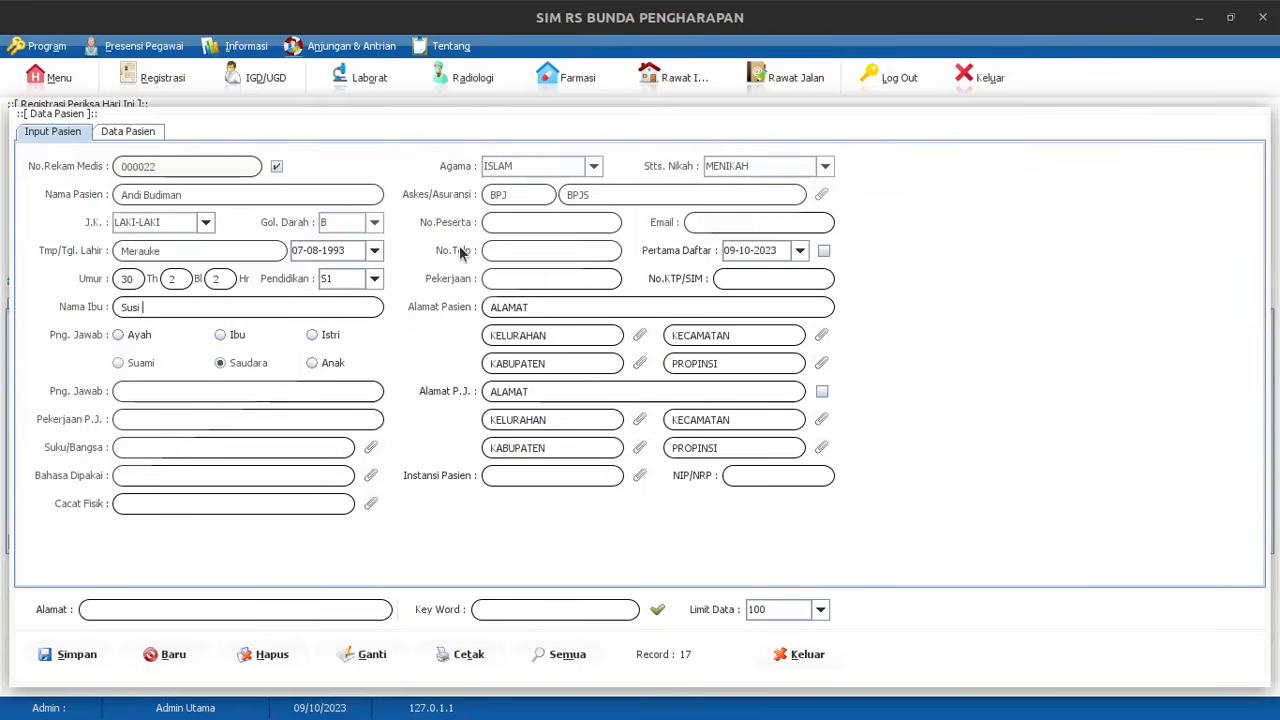
pyautogui.press('Return')
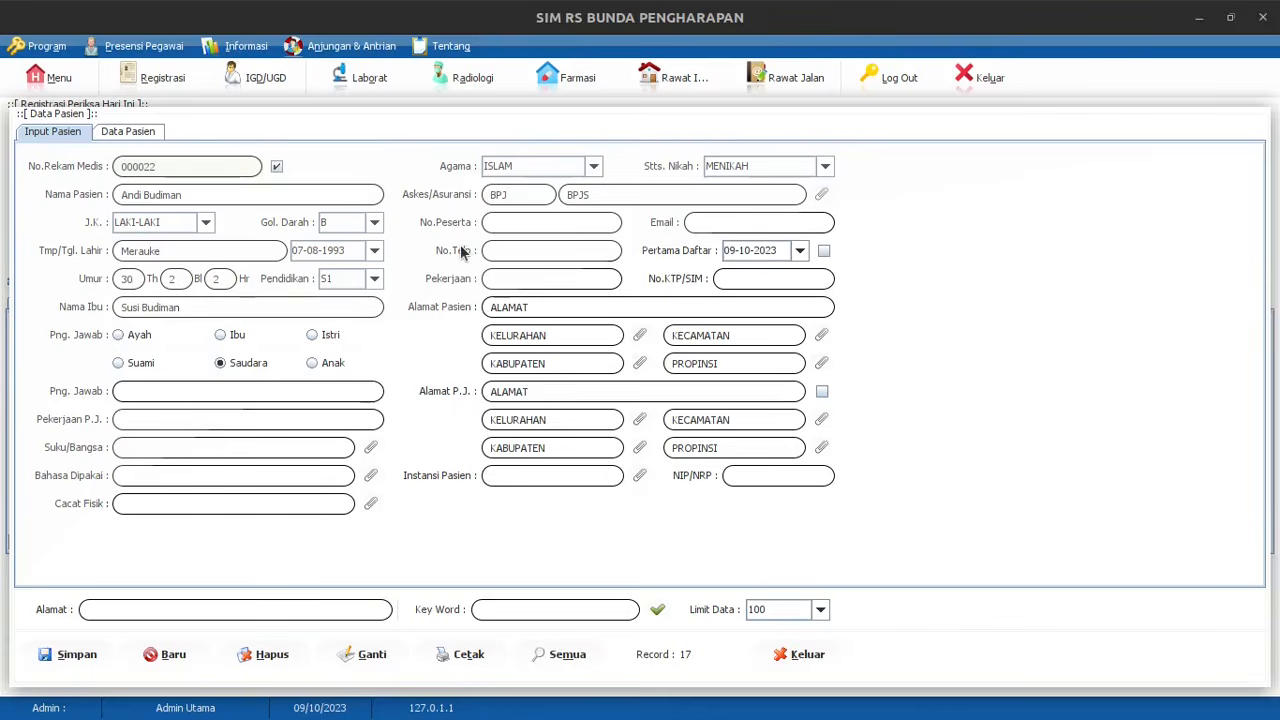
# Make the father (Ayah) the guarantor and set the guarantor's job to Swasta
pyautogui.click(126, 336)
pyautogui.click(193, 387)
pyautogui.click(235, 418)
pyautogui.write('Swasta')
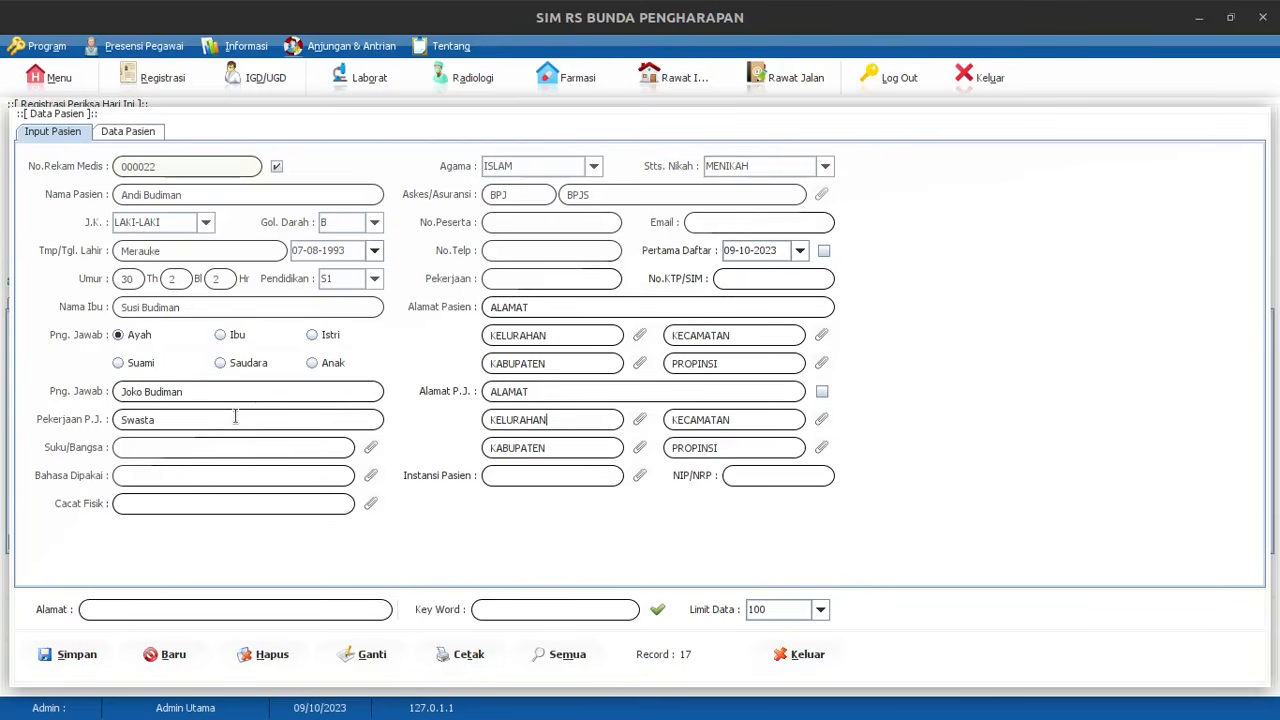
pyautogui.click(371, 448)
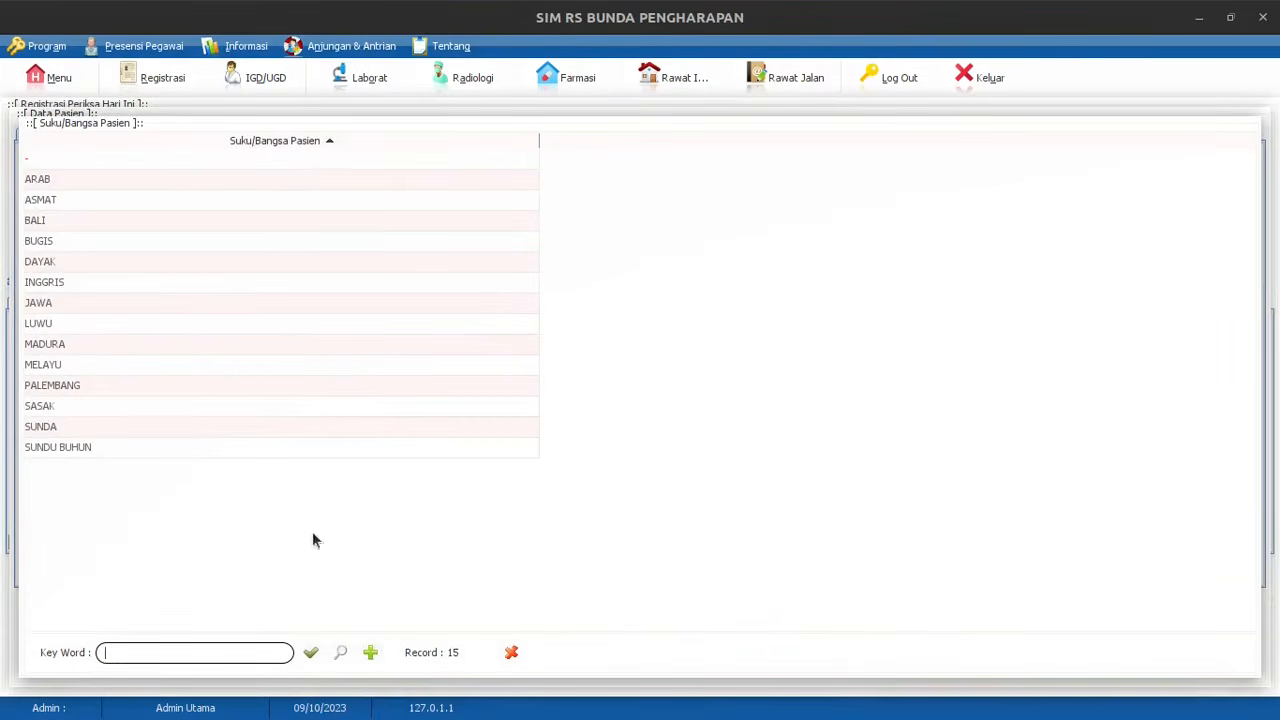
# Create a MINAHASA entry in the Suku/Bangsa list, refresh, and select it for the patient
pyautogui.click(370, 652)
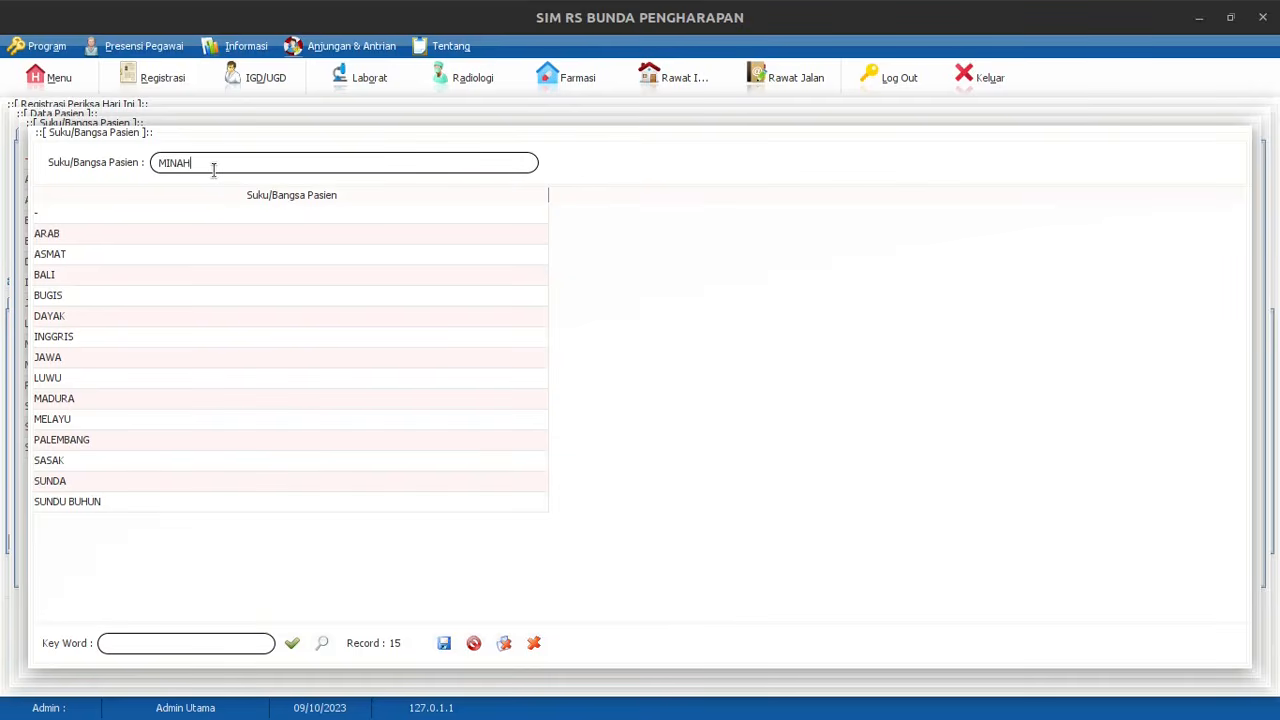
pyautogui.click(444, 644)
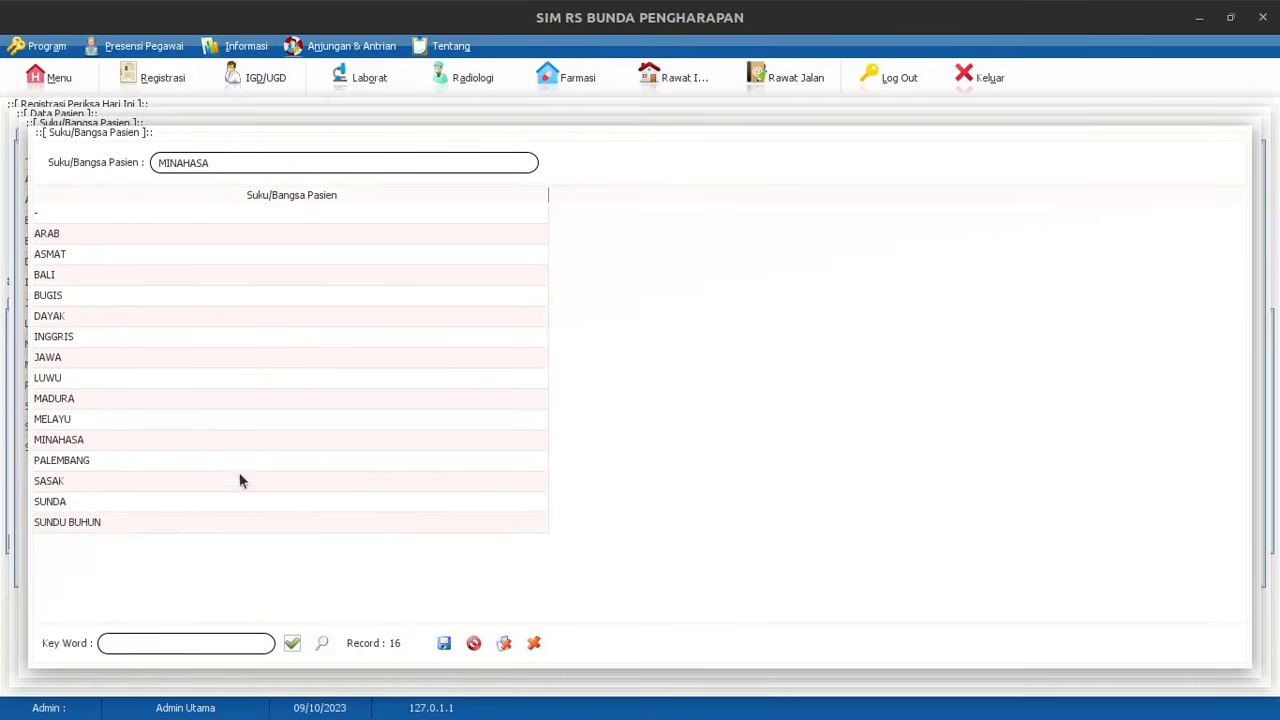
pyautogui.click(533, 644)
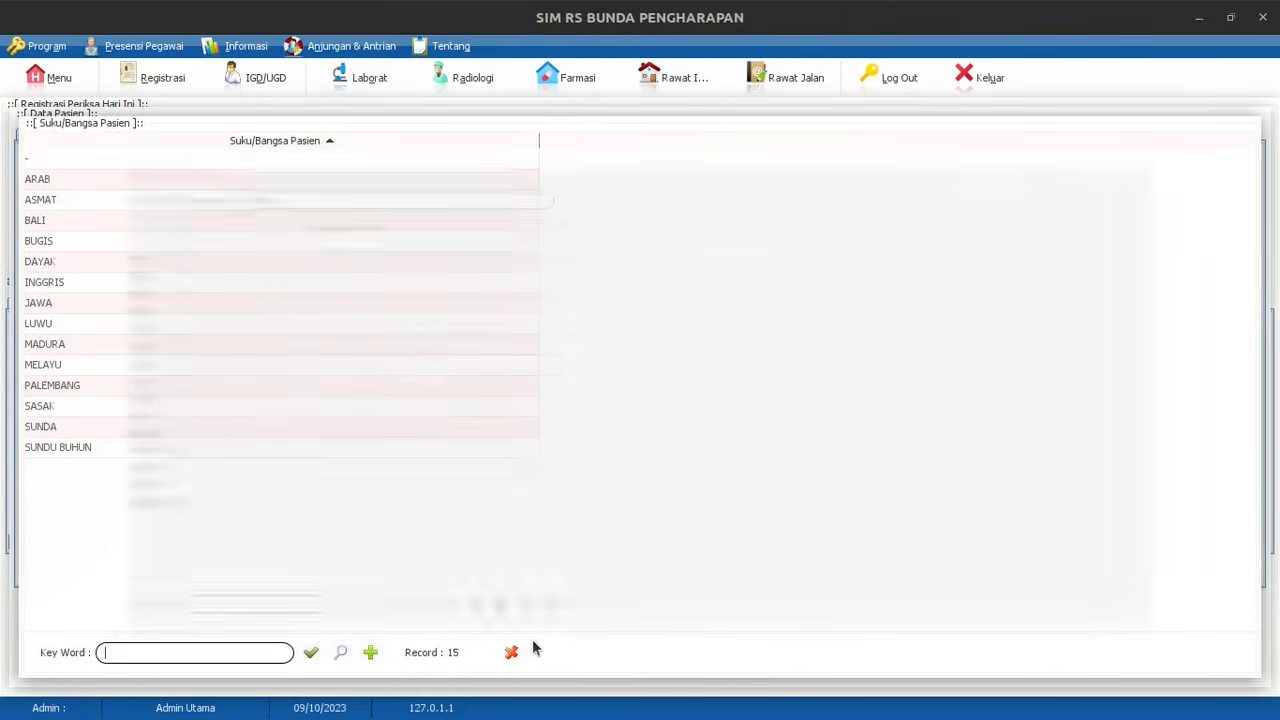
pyautogui.click(340, 655)
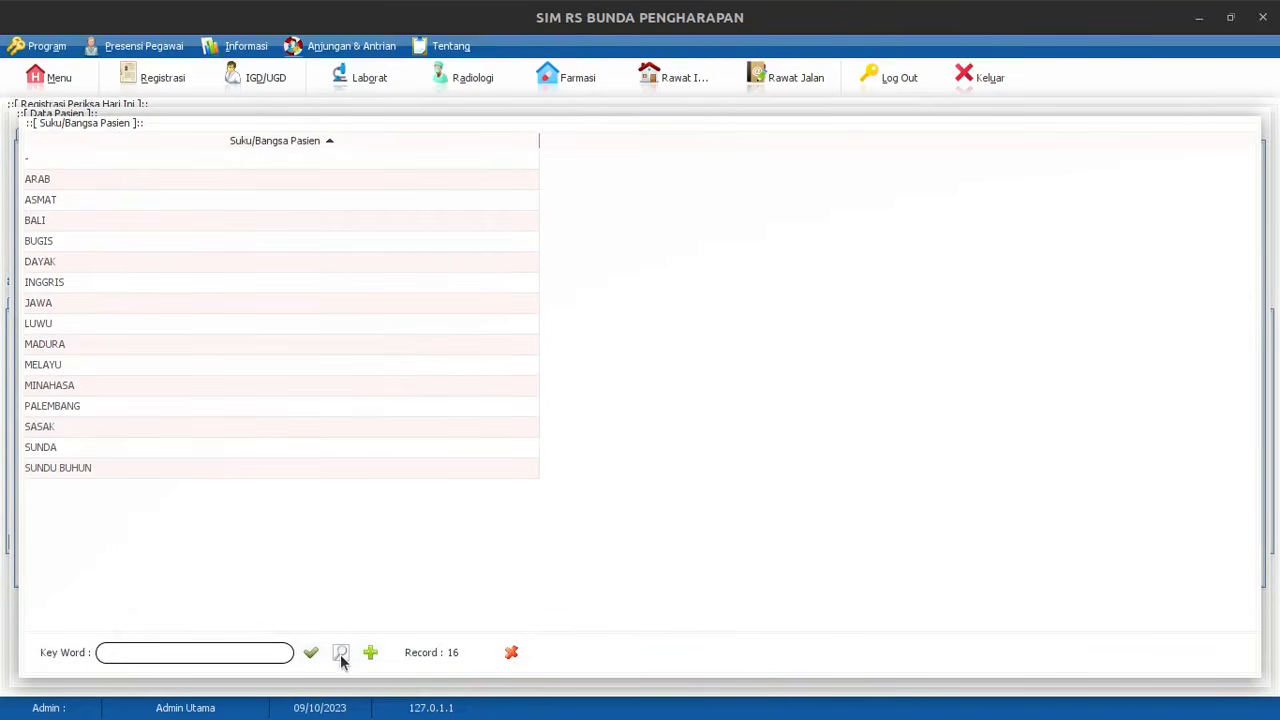
pyautogui.click(64, 387)
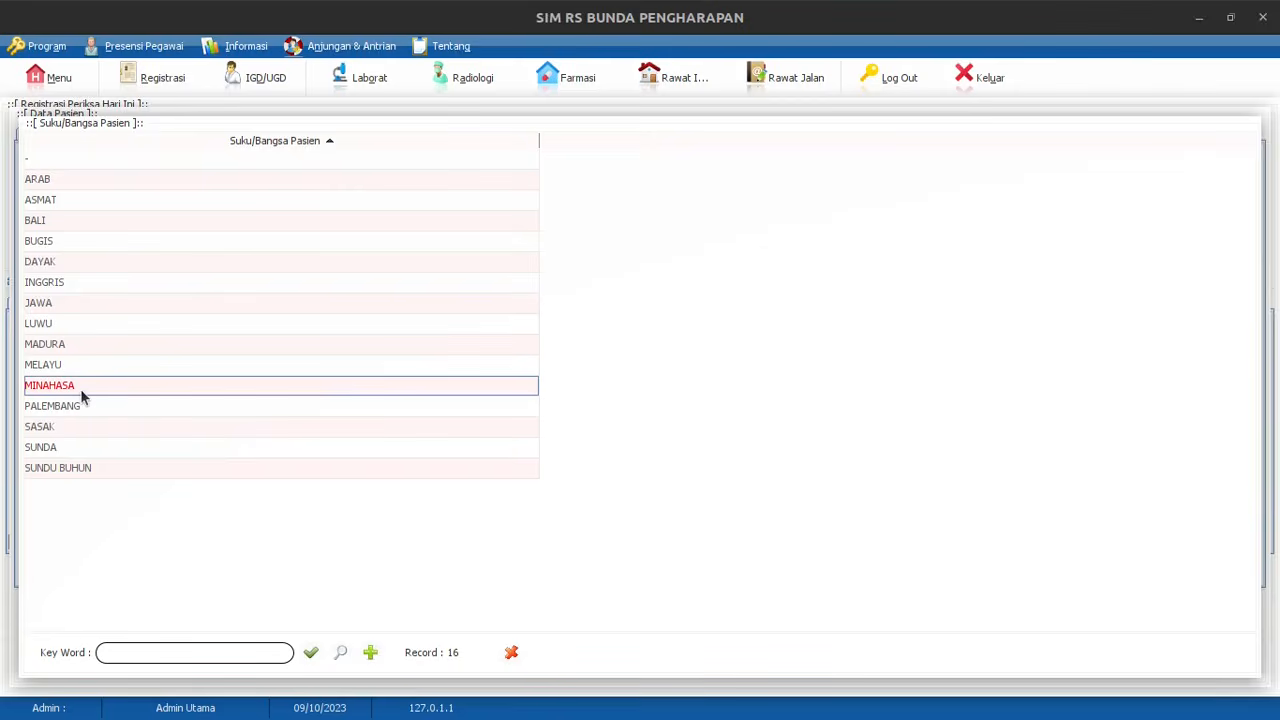
pyautogui.doubleClick(76, 395)
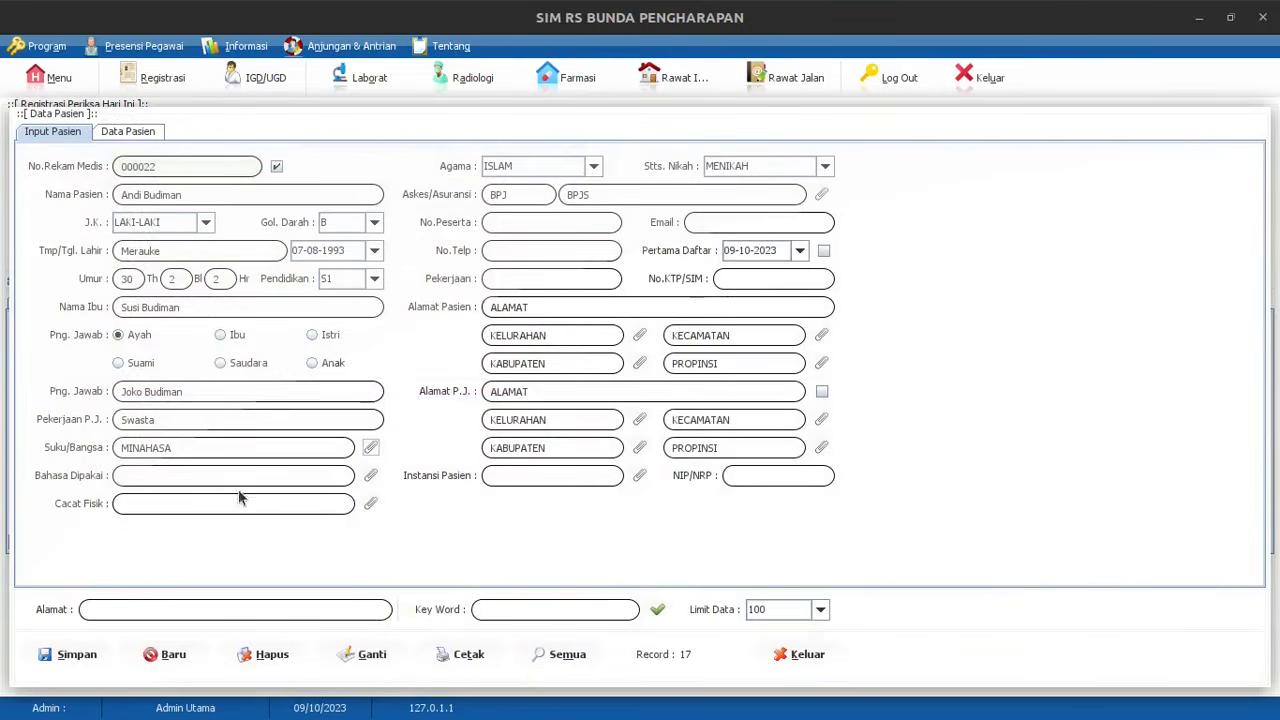
# Choose INDONESIA for Bahasa Dipakai and TIDAK ADA for Cacat Fisik
pyautogui.click(369, 480)
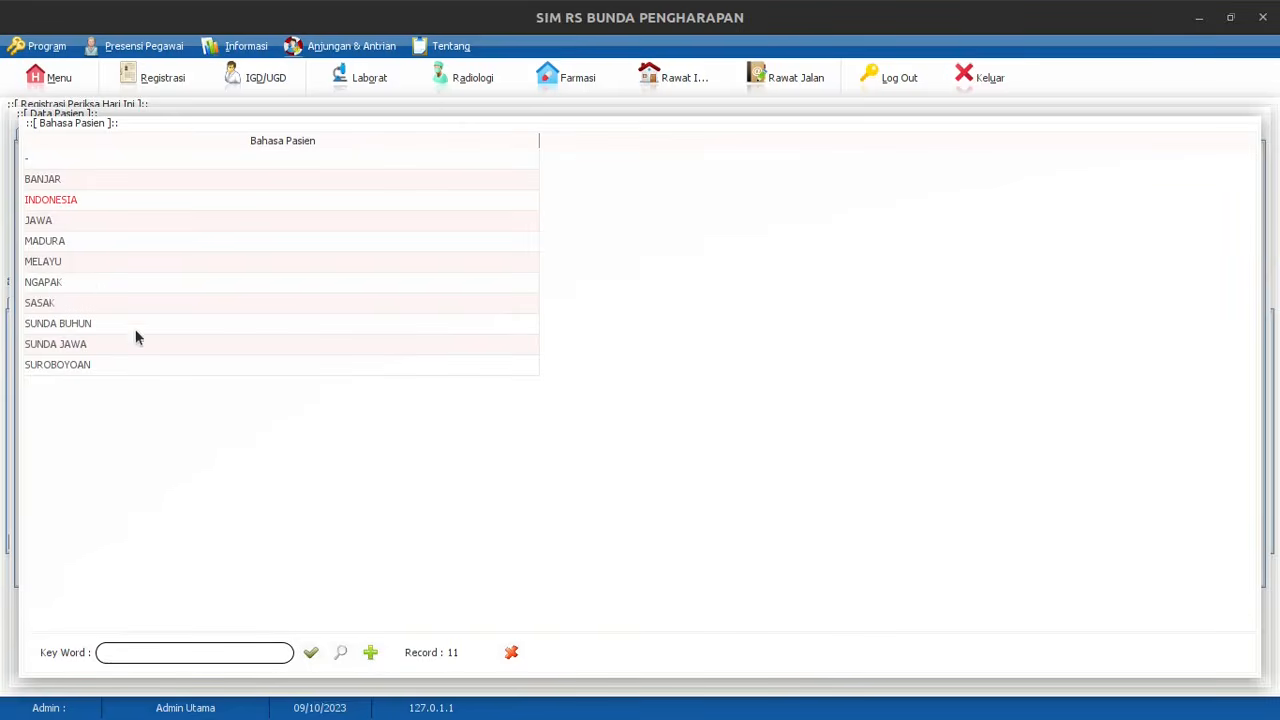
pyautogui.doubleClick(91, 201)
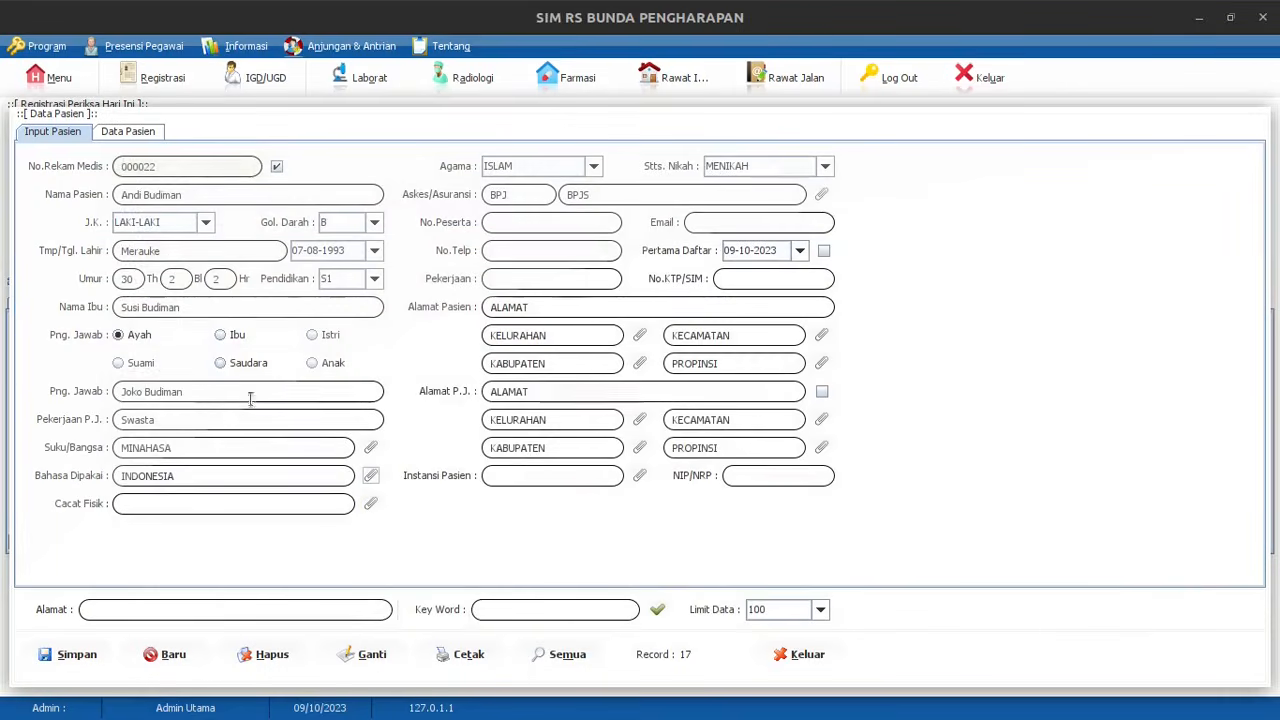
pyautogui.click(369, 507)
pyautogui.click(108, 248)
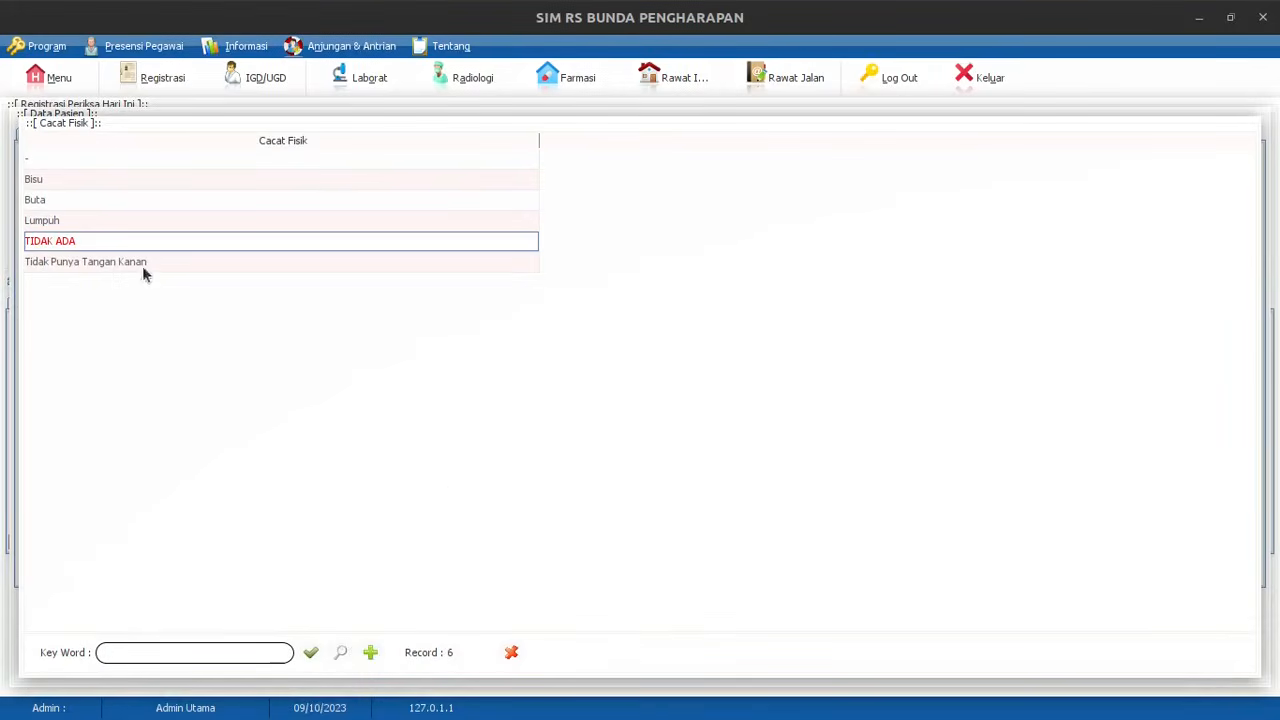
pyautogui.press('Return')
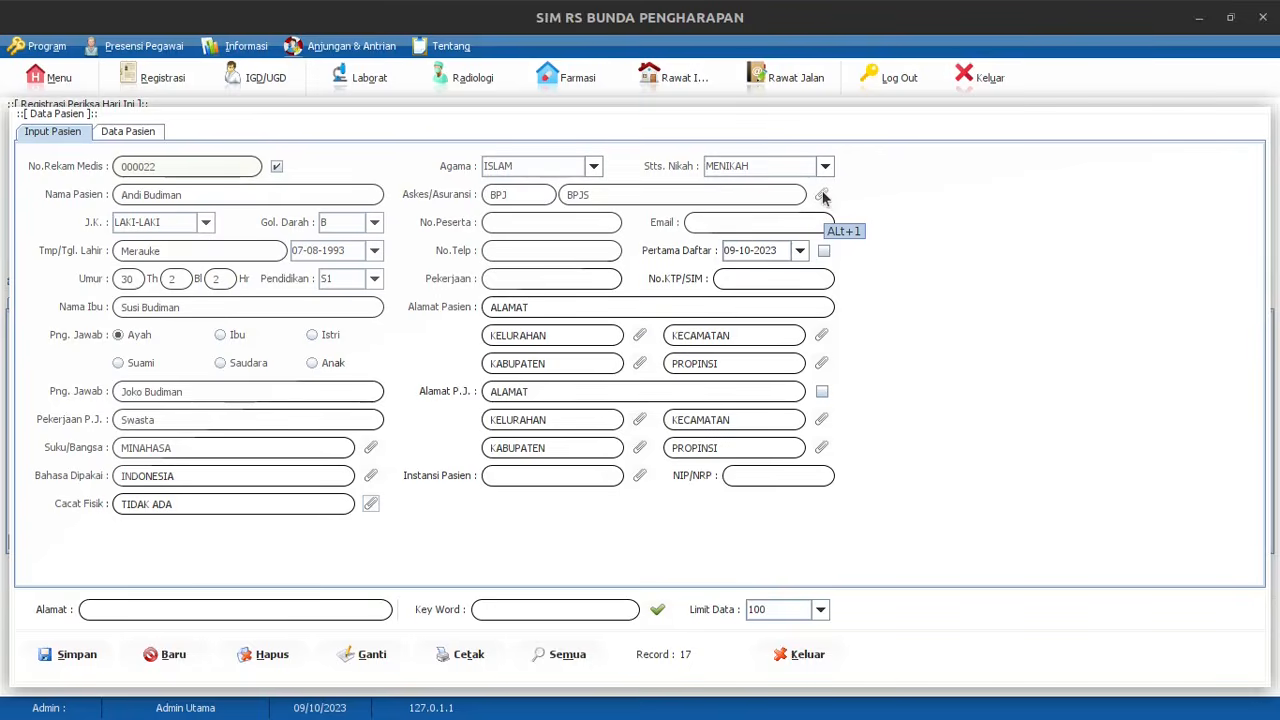
pyautogui.click(822, 197)
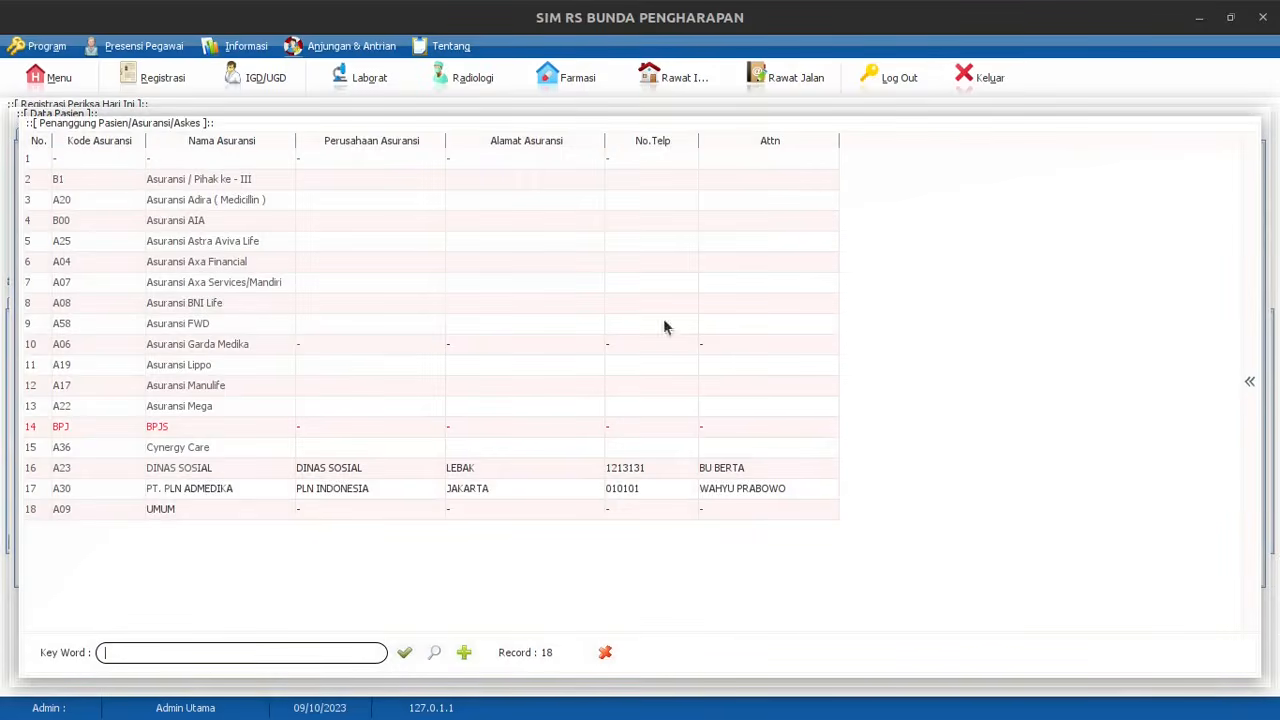
pyautogui.click(160, 512)
pyautogui.doubleClick(177, 517)
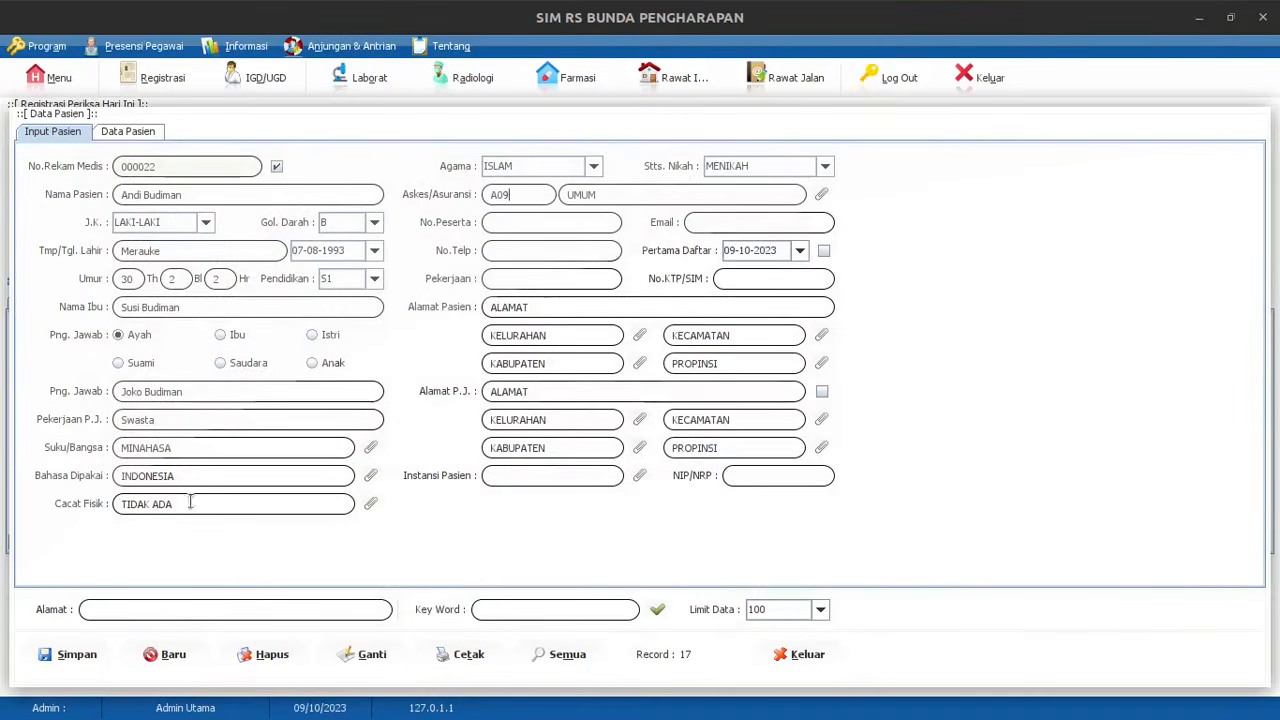
pyautogui.click(821, 196)
pyautogui.click(172, 430)
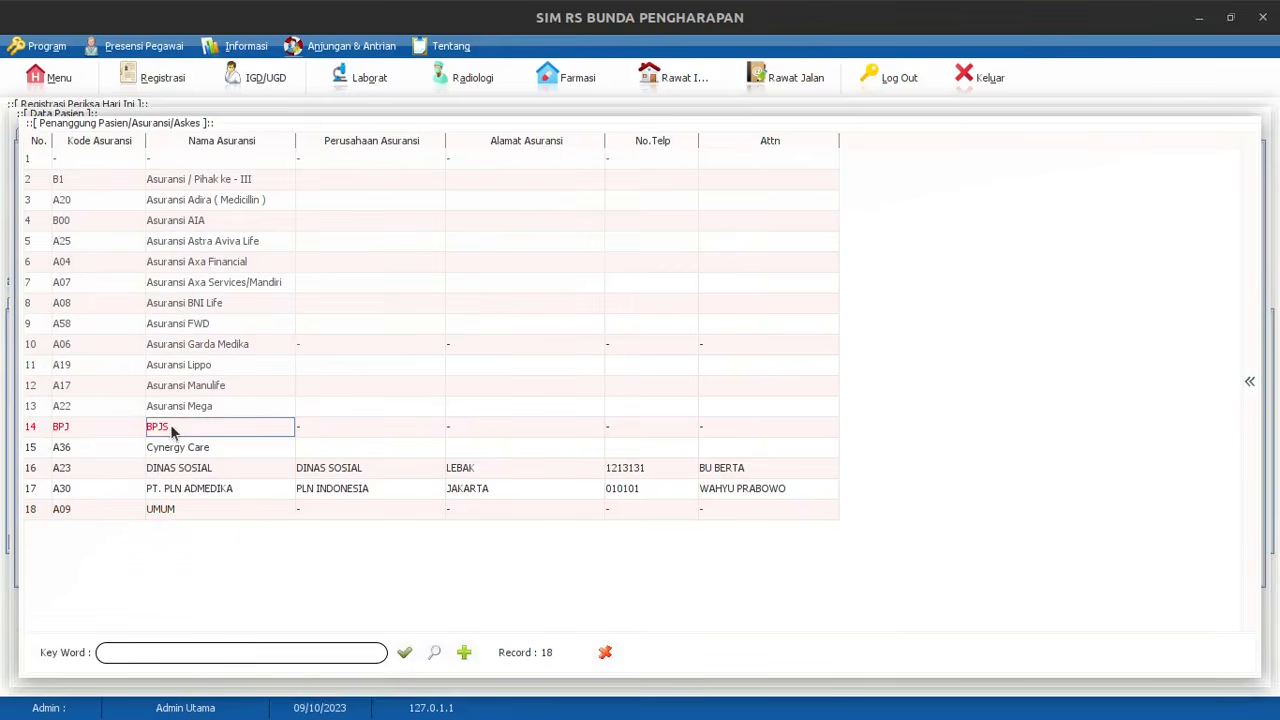
pyautogui.press('Return')
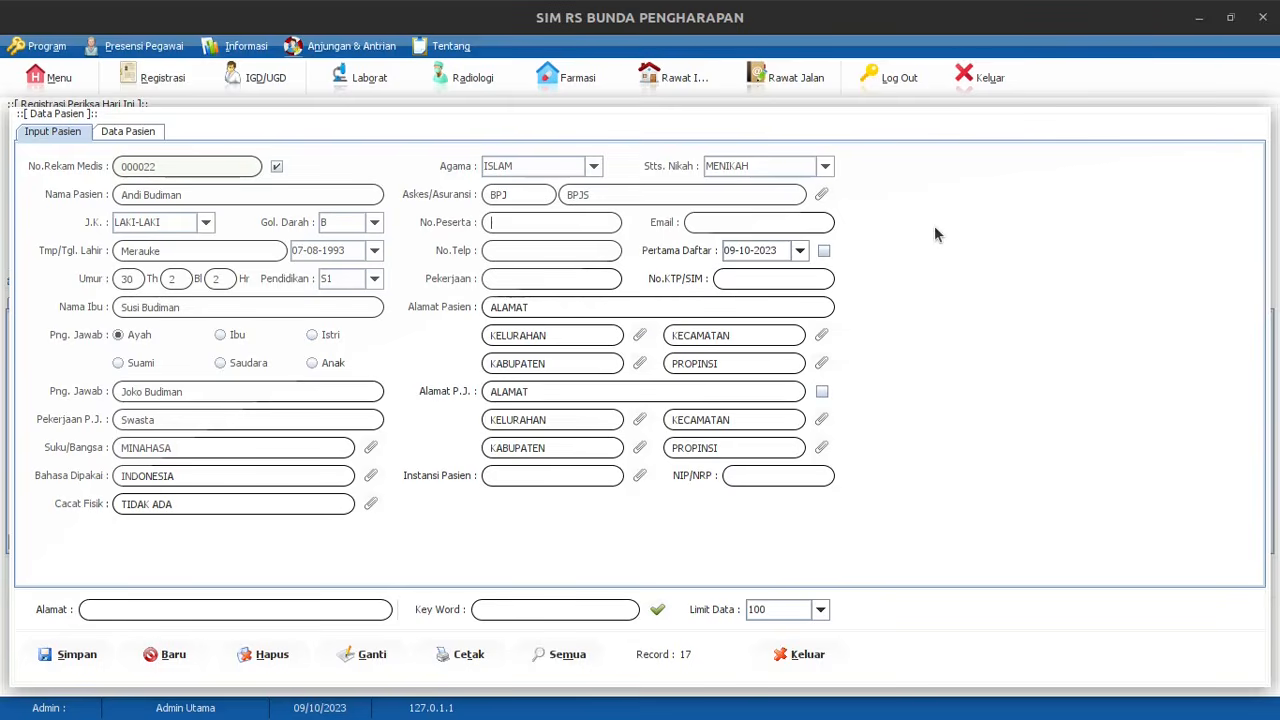
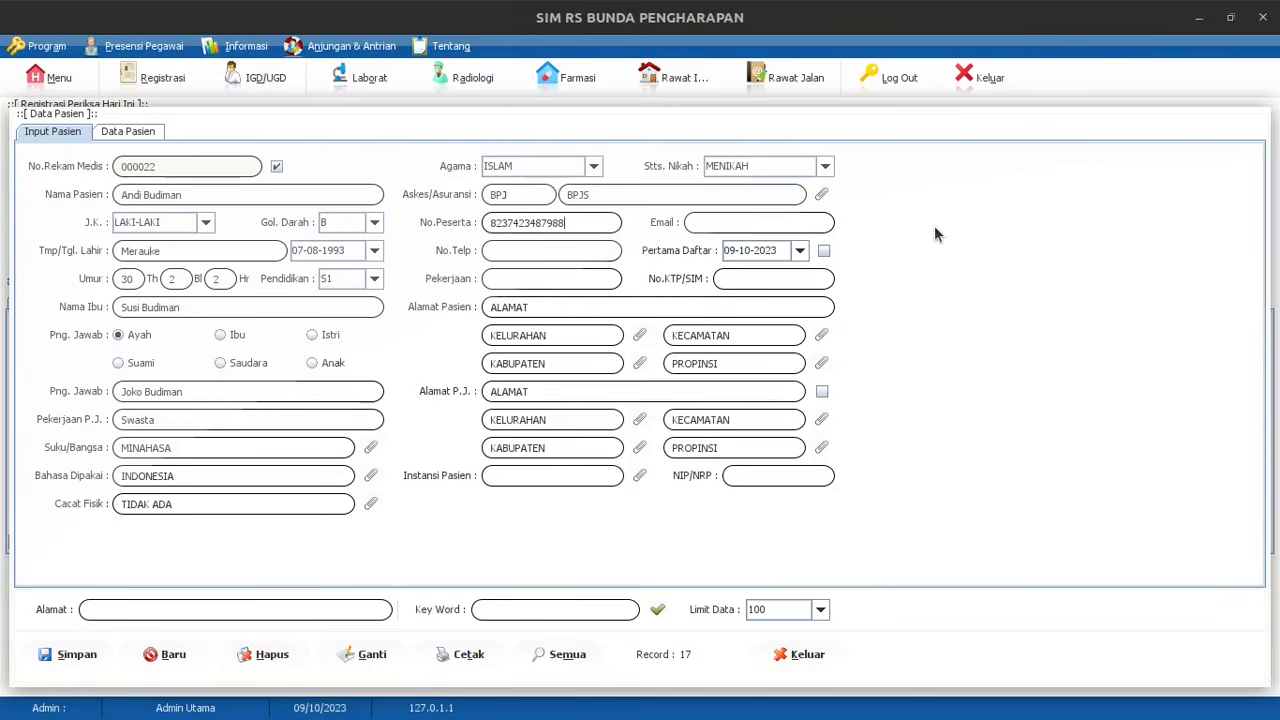
# Enter the patient's BPJS member number, e-mail address and phone number
pyautogui.press('Return')
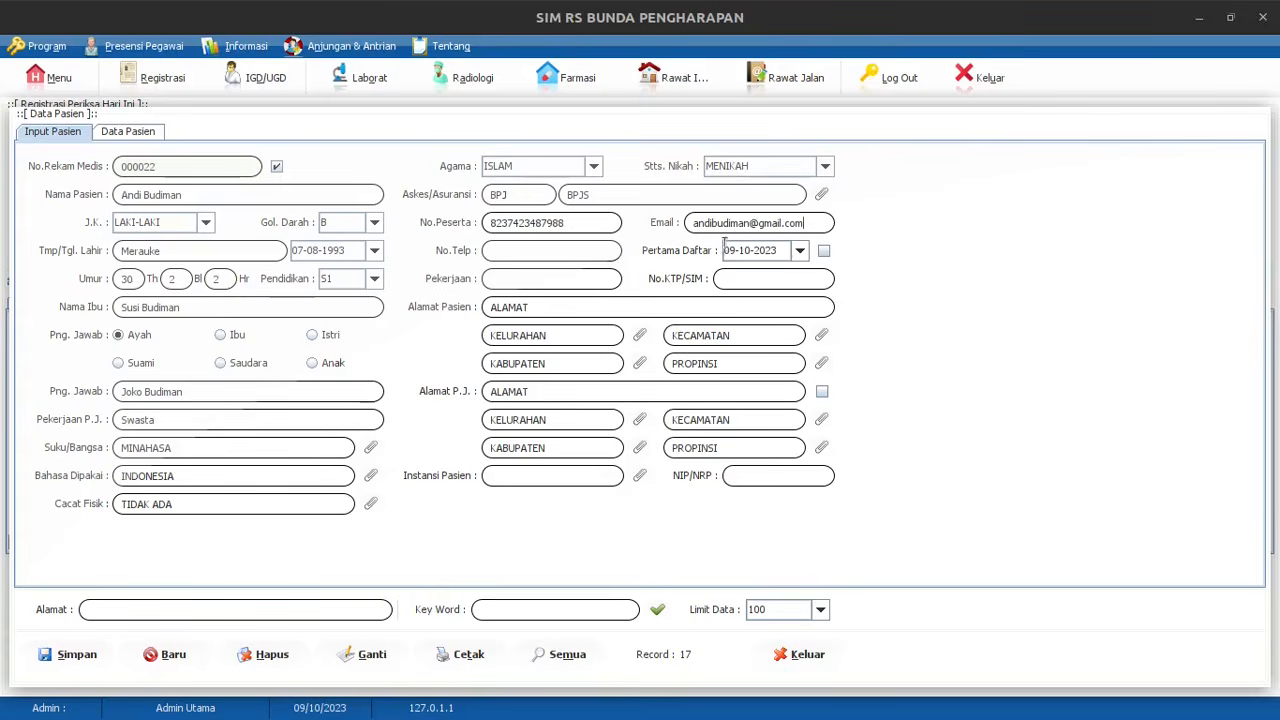
pyautogui.click(580, 246)
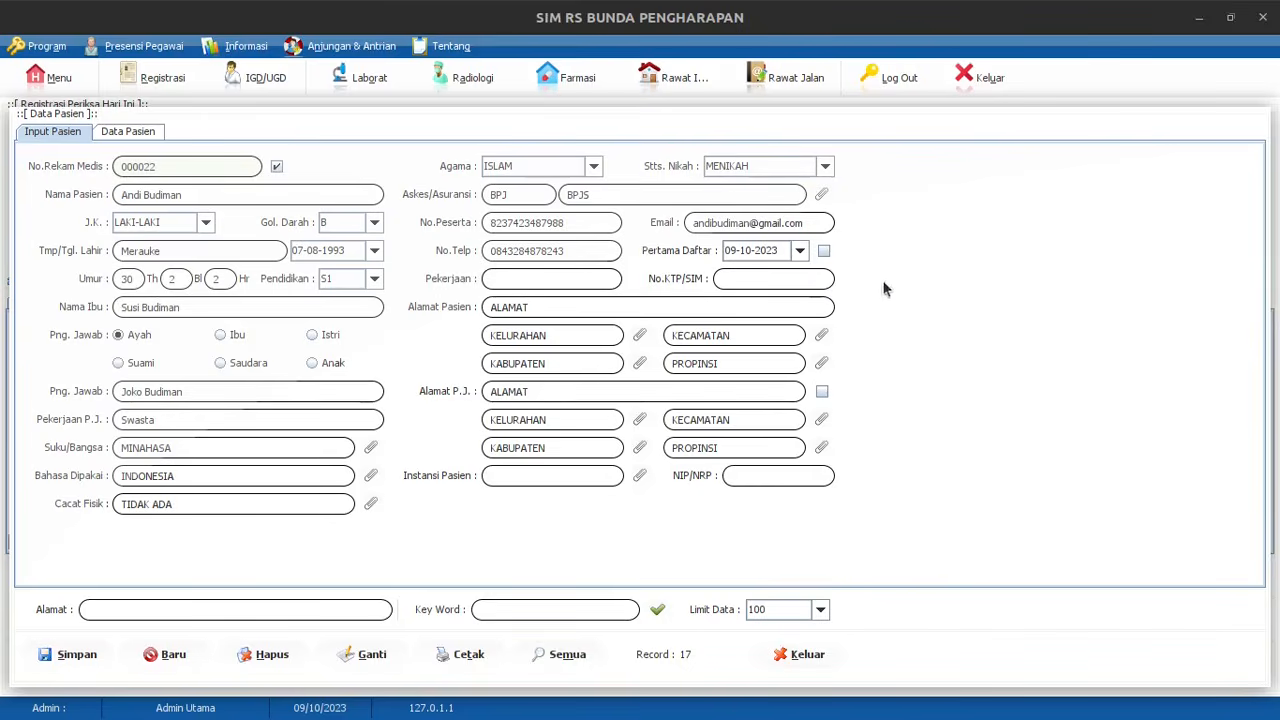
# Set occupation to Swasta, enter the ID card number, and start the street address
pyautogui.click(601, 279)
pyautogui.press('Tab')
pyautogui.press('Tab')
pyautogui.press('BackSpace')
pyautogui.press('BackSpace')
pyautogui.press('BackSpace')
pyautogui.press('BackSpace')
pyautogui.press('BackSpace')
pyautogui.press('BackSpace')
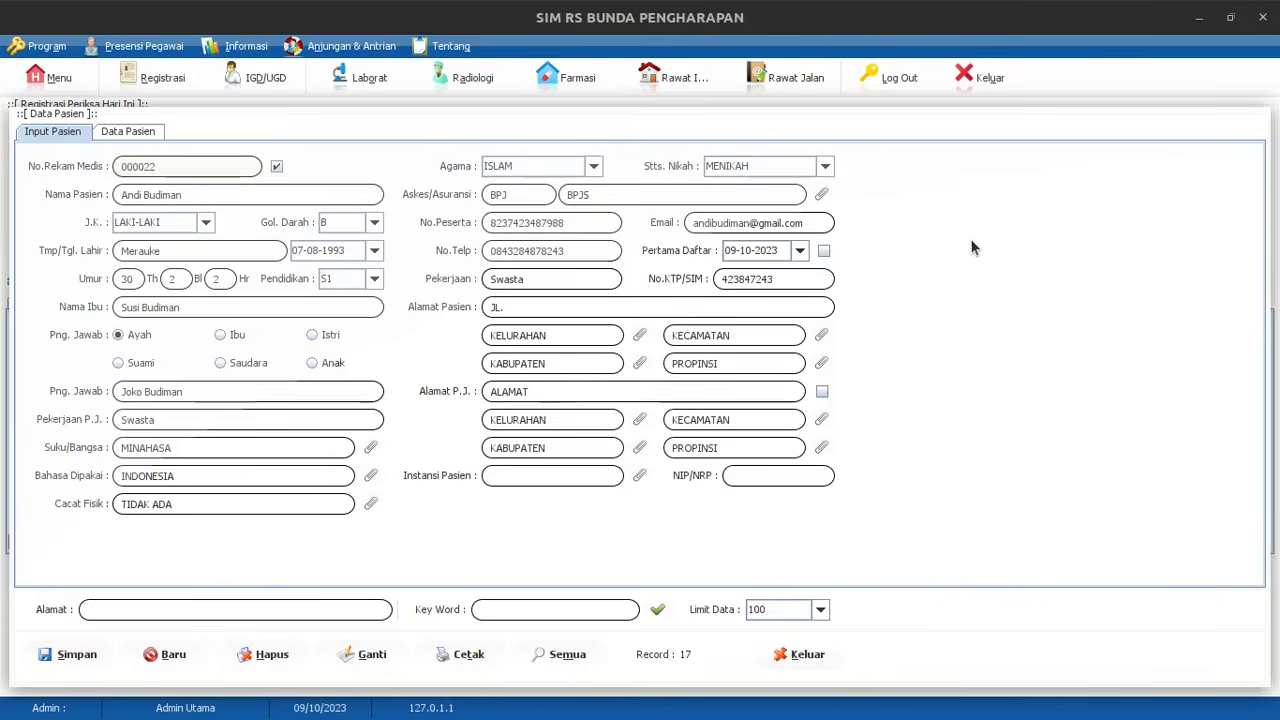
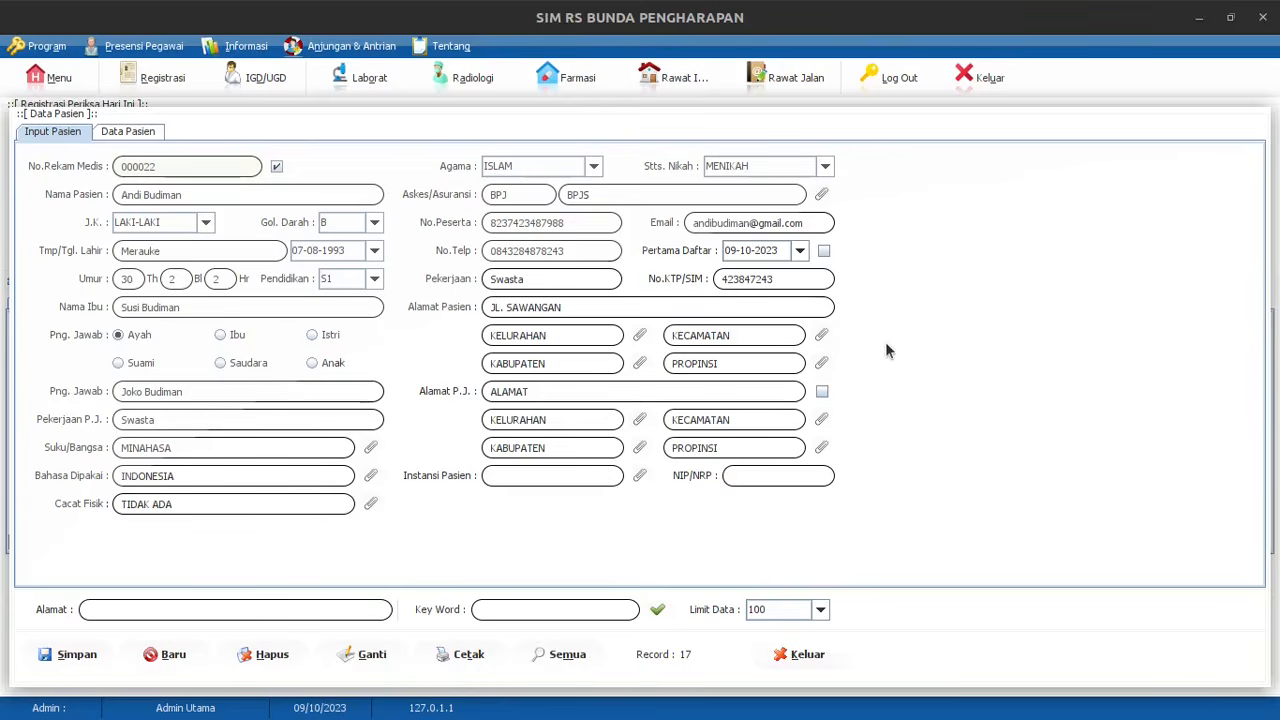
# Type PRAYA as the patient's kelurahan, correcting the misspelled entry
pyautogui.click(639, 335)
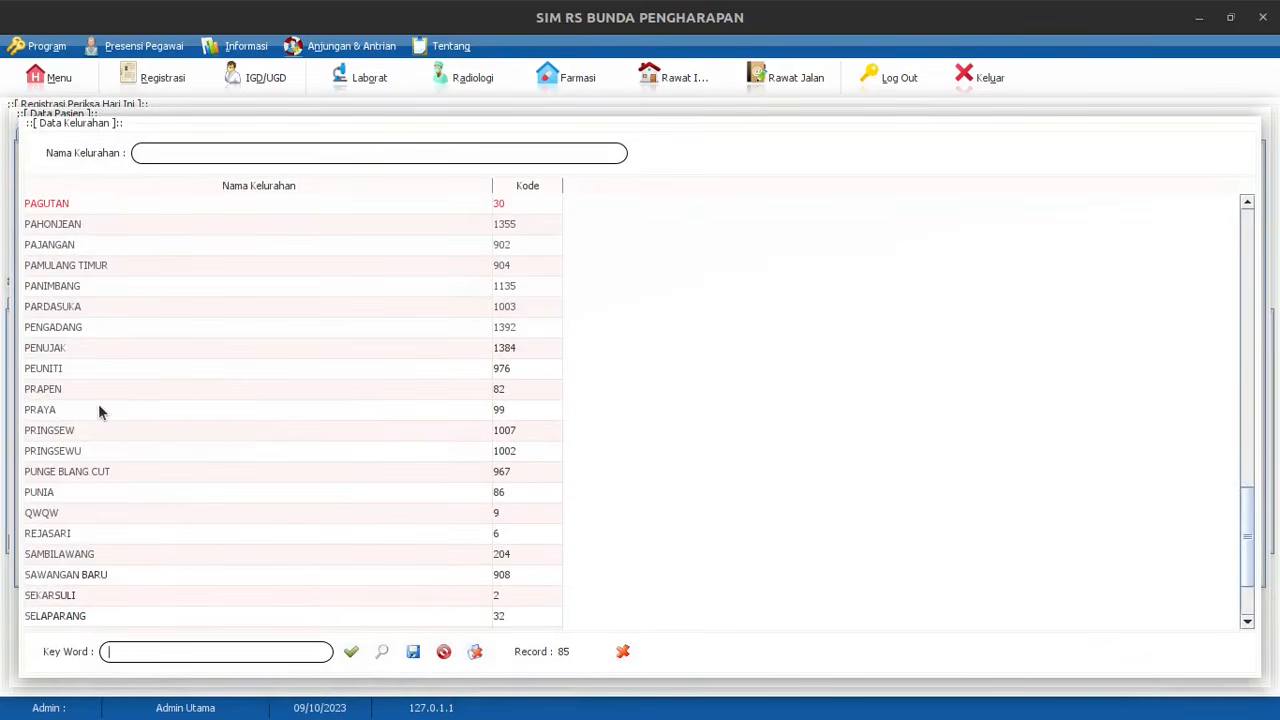
pyautogui.click(622, 651)
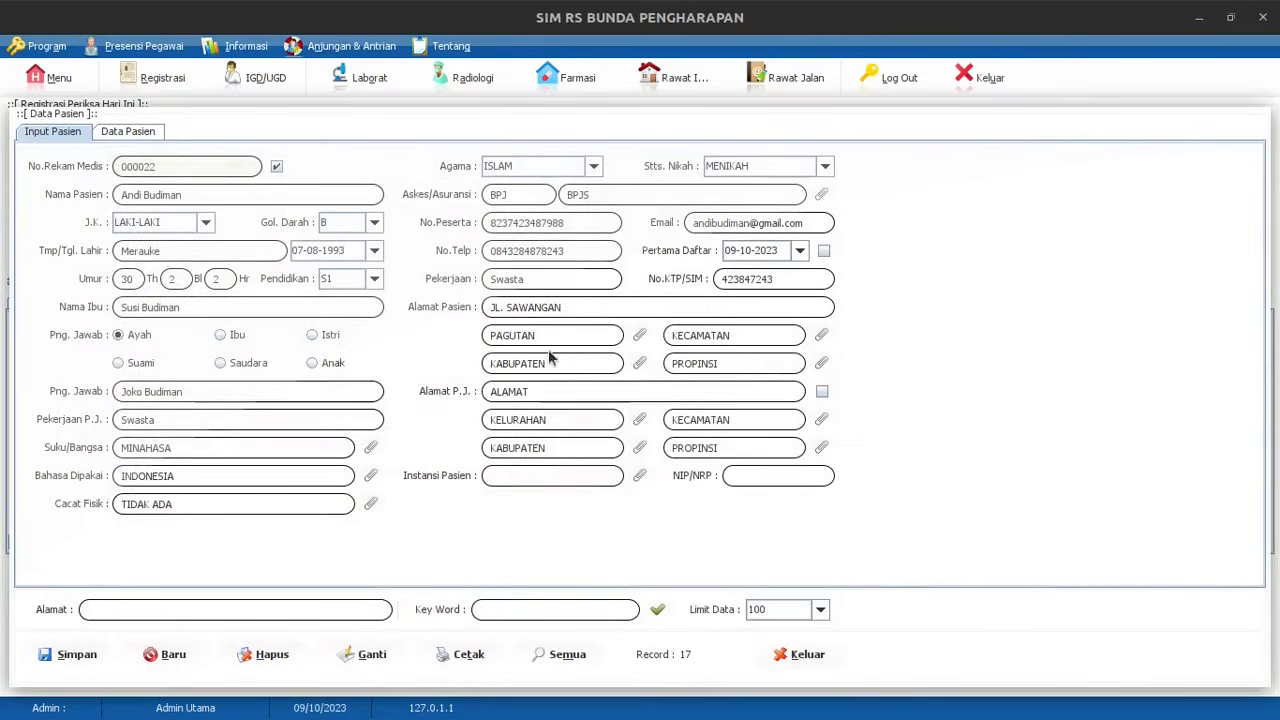
pyautogui.press('BackSpace')
pyautogui.write('S')
pyautogui.press('BackSpace')
pyautogui.write('PRAIYA')
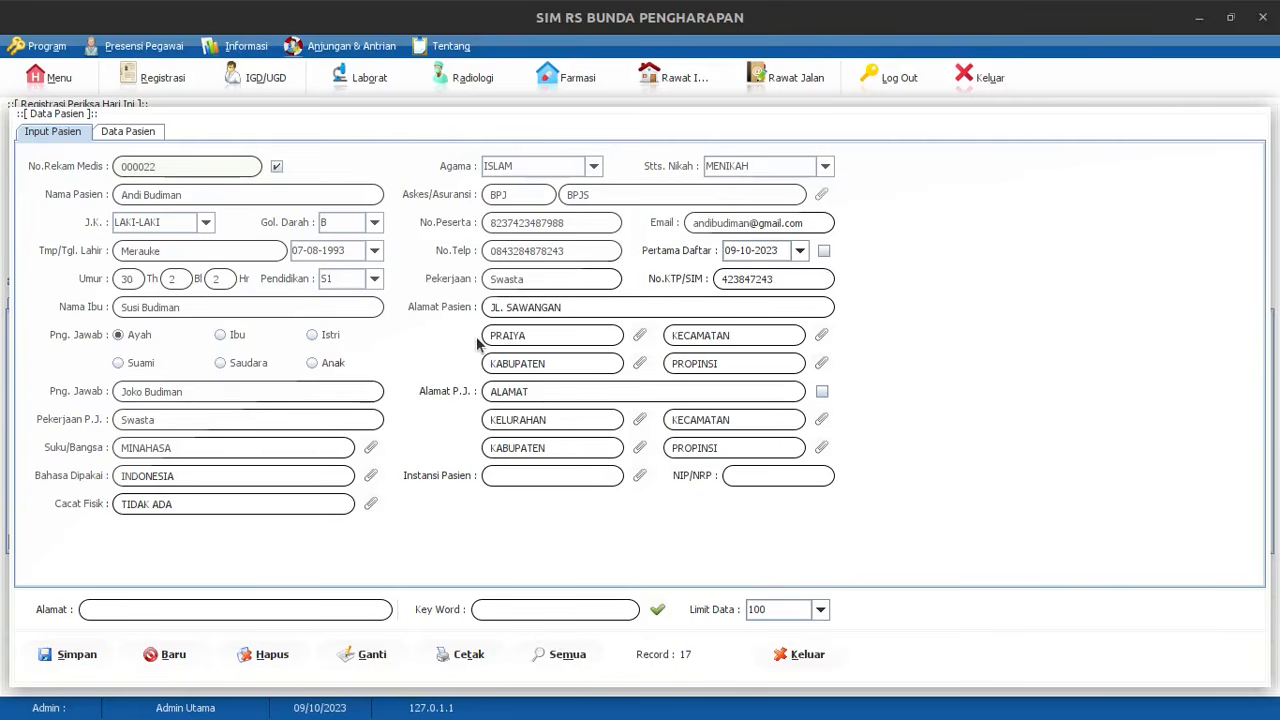
pyautogui.press('BackSpace')
pyautogui.press('BackSpace')
pyautogui.press('BackSpace')
pyautogui.write('YA')
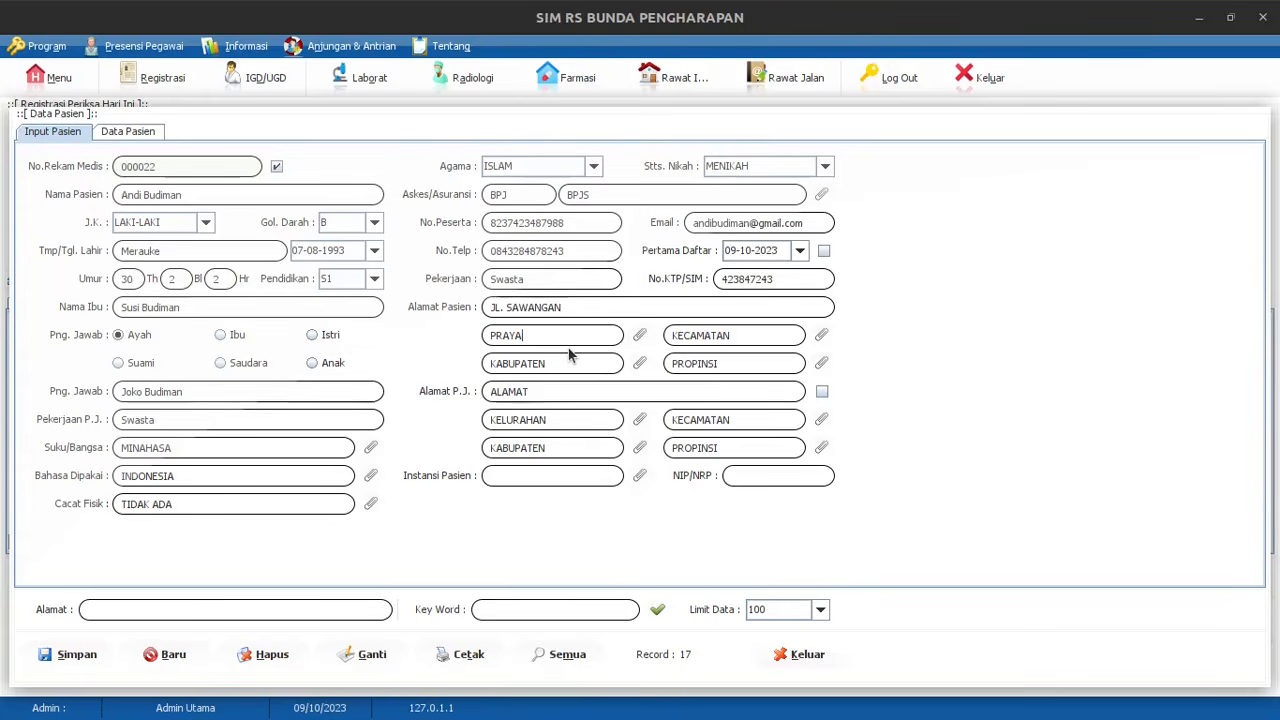
# Confirm PRAYA from the Data Kelurahan list and choose a kecamatan from its list
pyautogui.click(640, 337)
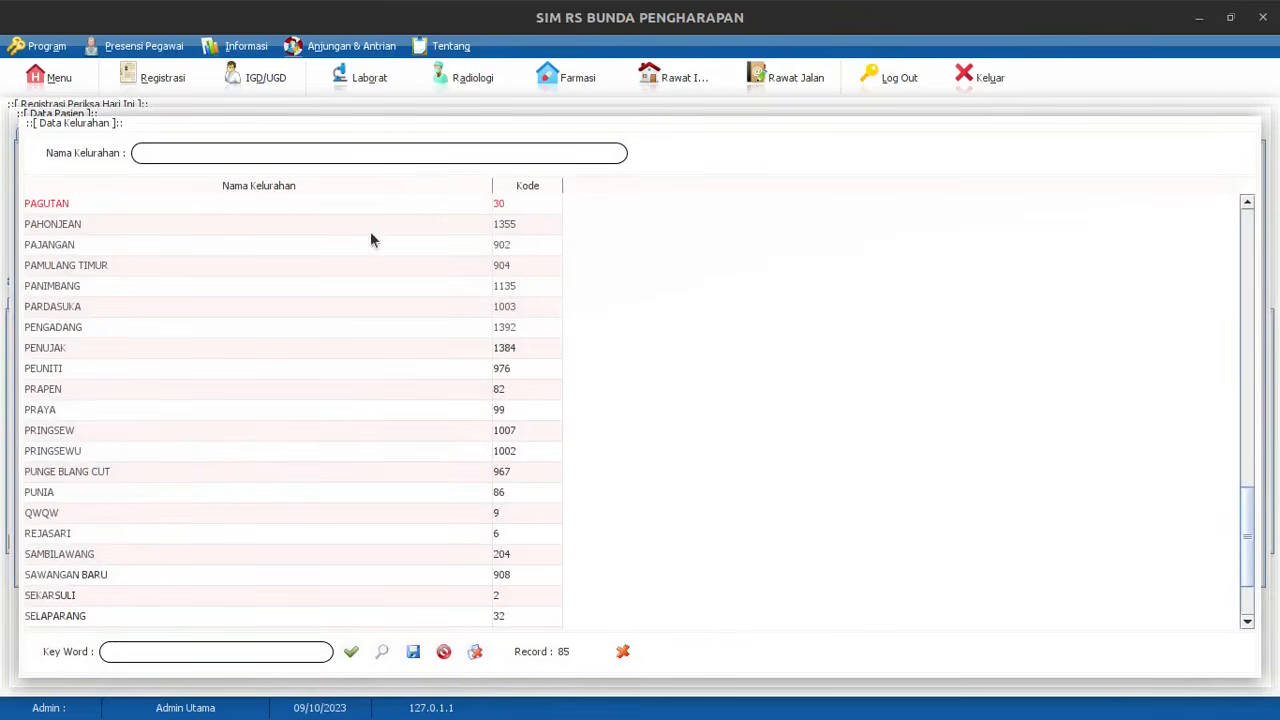
pyautogui.click(121, 414)
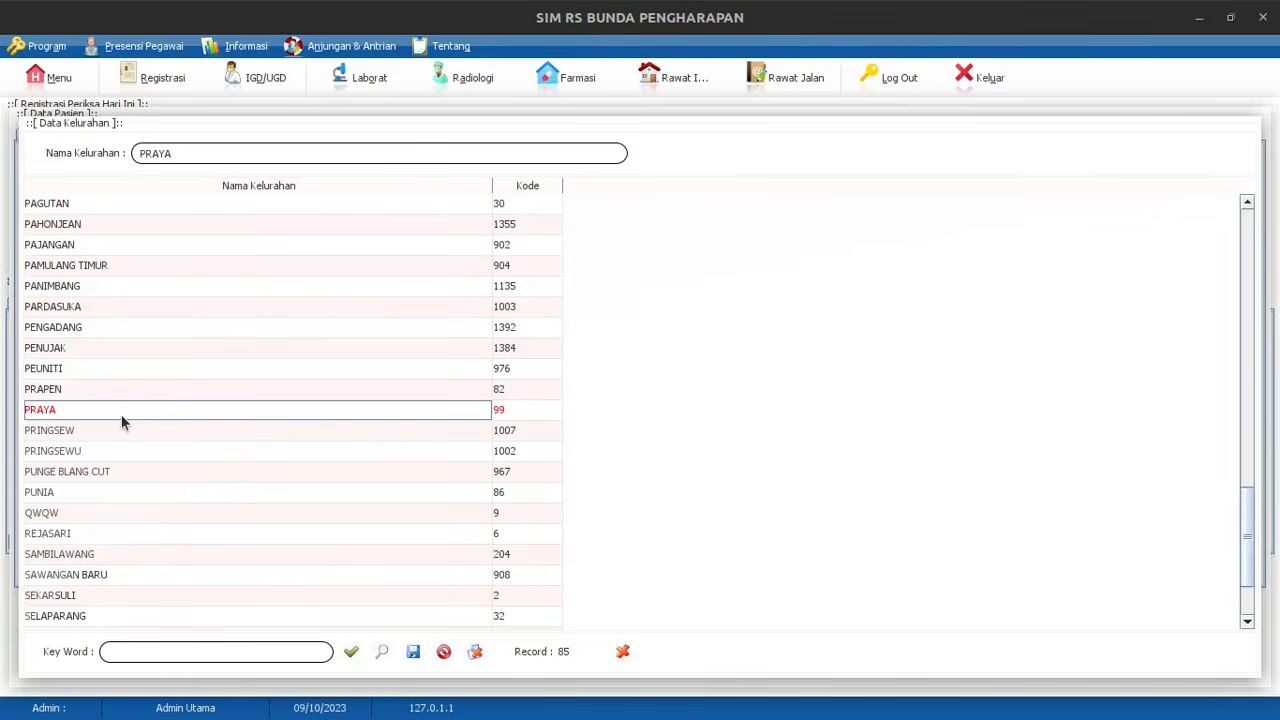
pyautogui.doubleClick(505, 416)
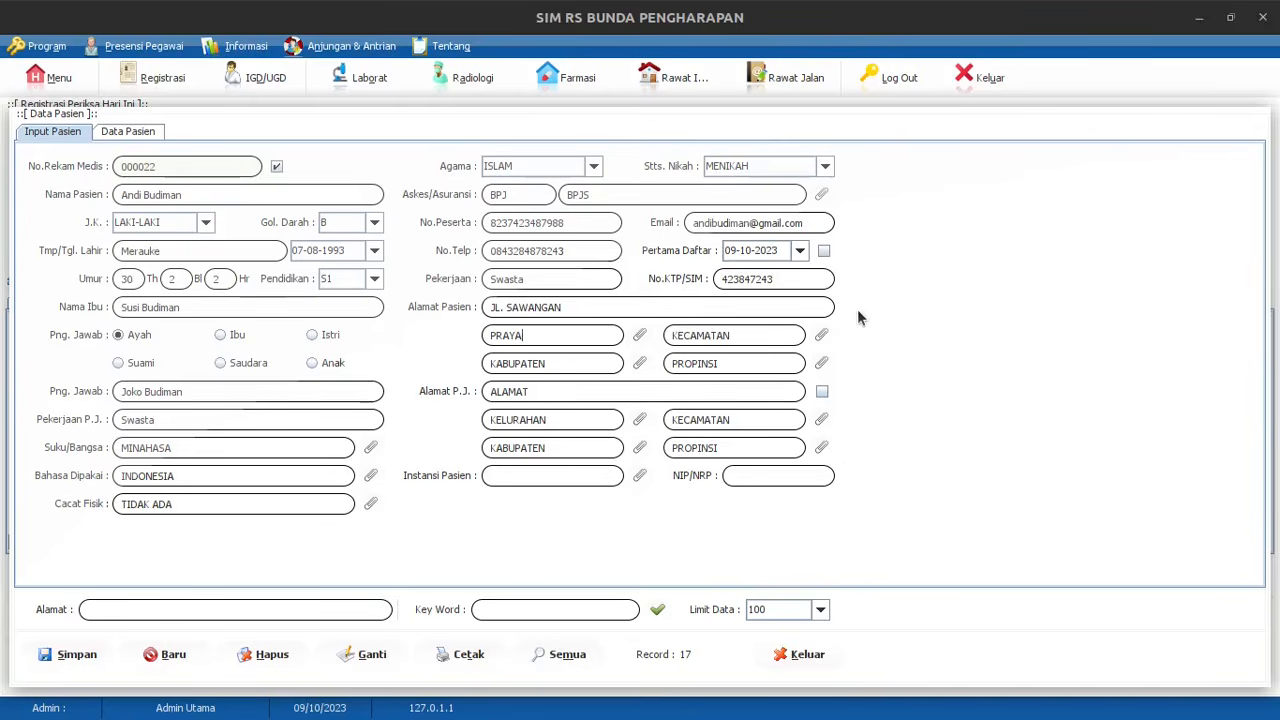
pyautogui.click(826, 338)
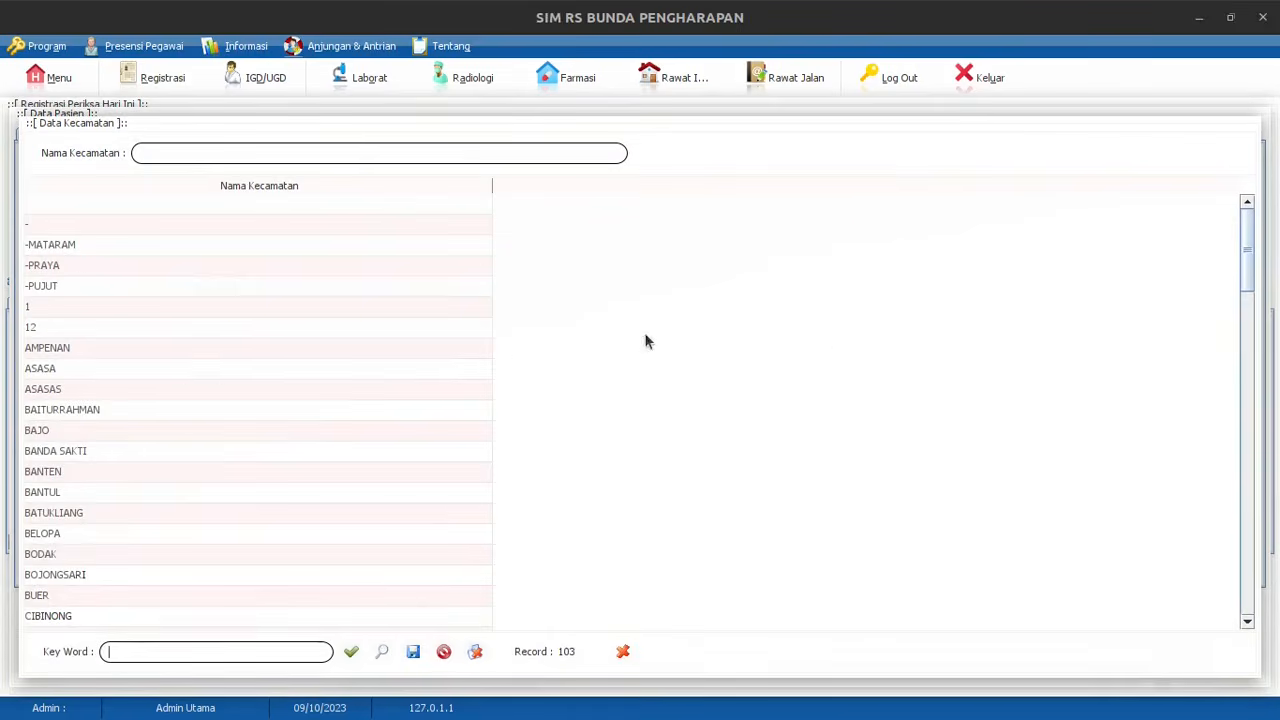
pyautogui.doubleClick(166, 366)
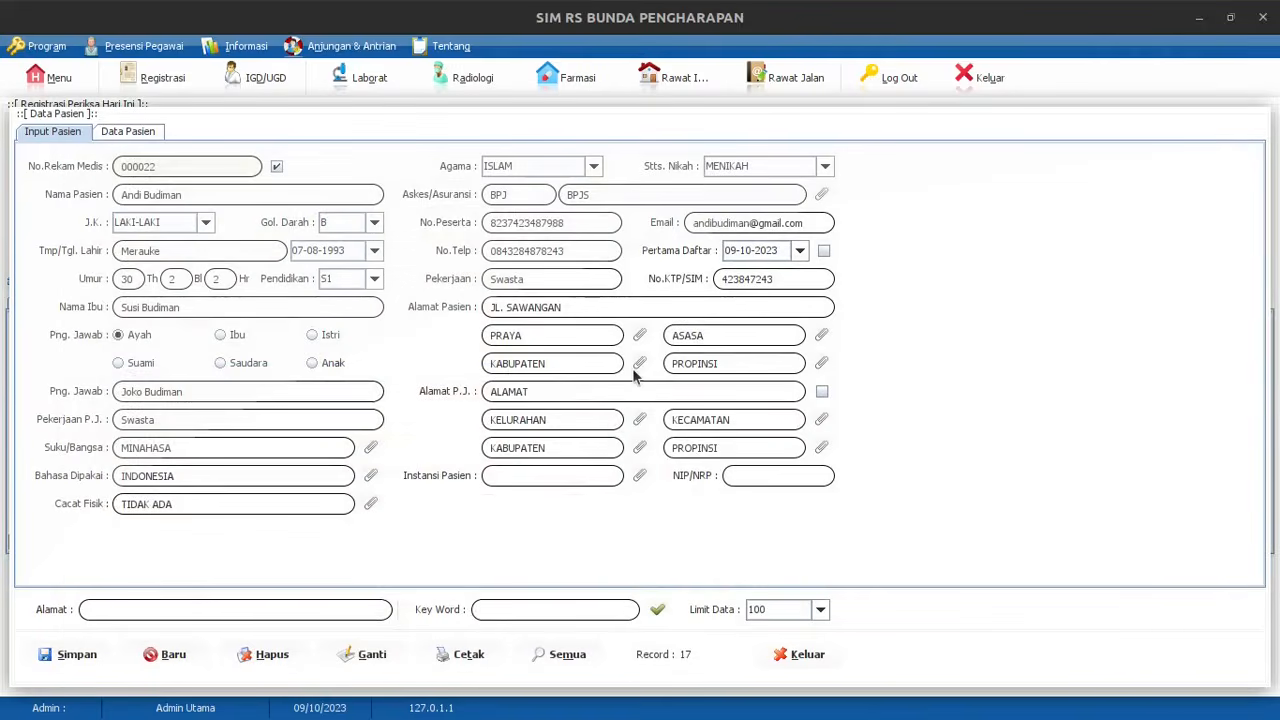
# Set kabupaten NTB and propinsi LAMPUNG, and copy the patient address to the guarantor (Alamat P.J.)
pyautogui.click(639, 447)
pyautogui.click(88, 432)
pyautogui.press('Return')
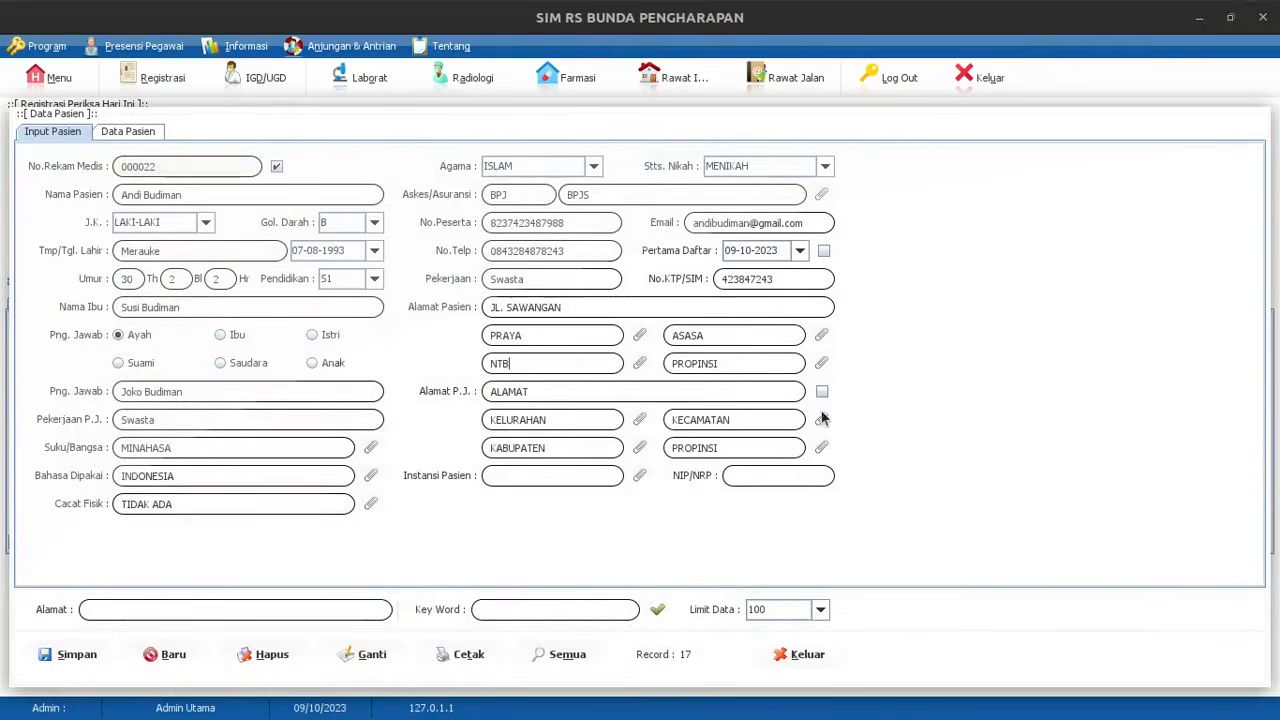
pyautogui.click(822, 364)
pyautogui.doubleClick(150, 490)
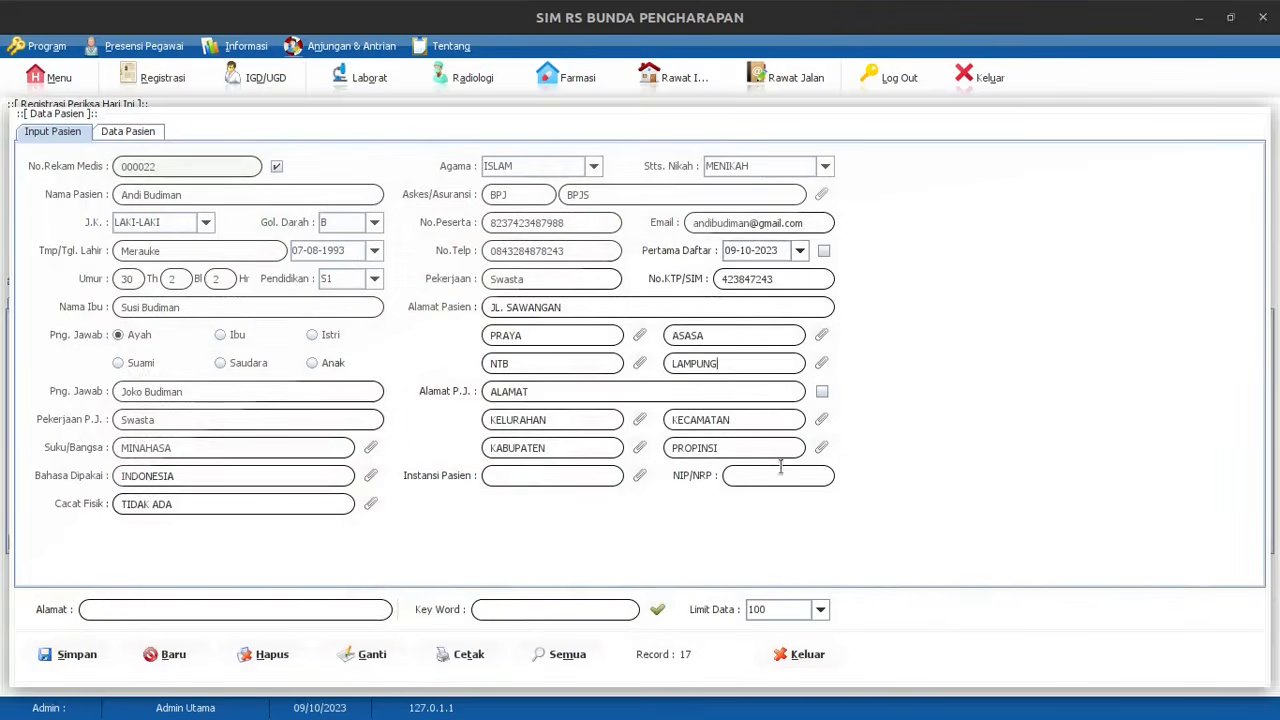
pyautogui.click(528, 390)
pyautogui.click(821, 392)
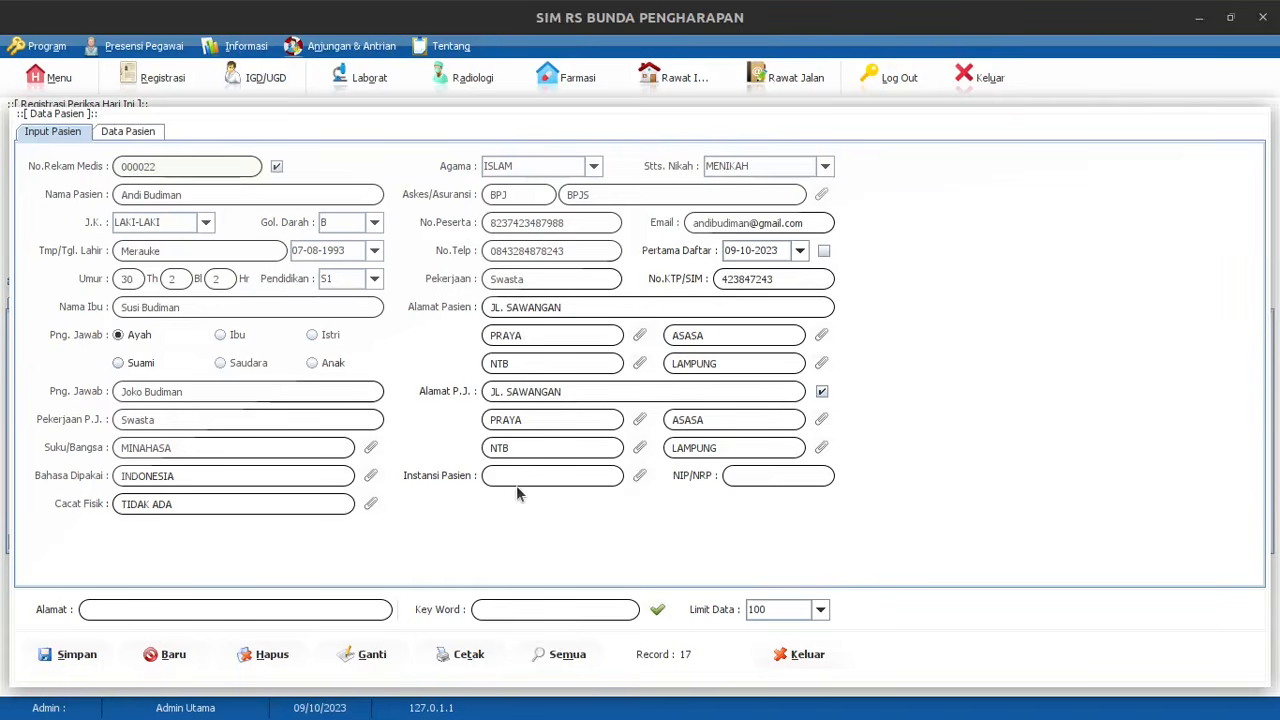
# Set the patient's institution (Instansi Pasien) to '-'
pyautogui.click(638, 478)
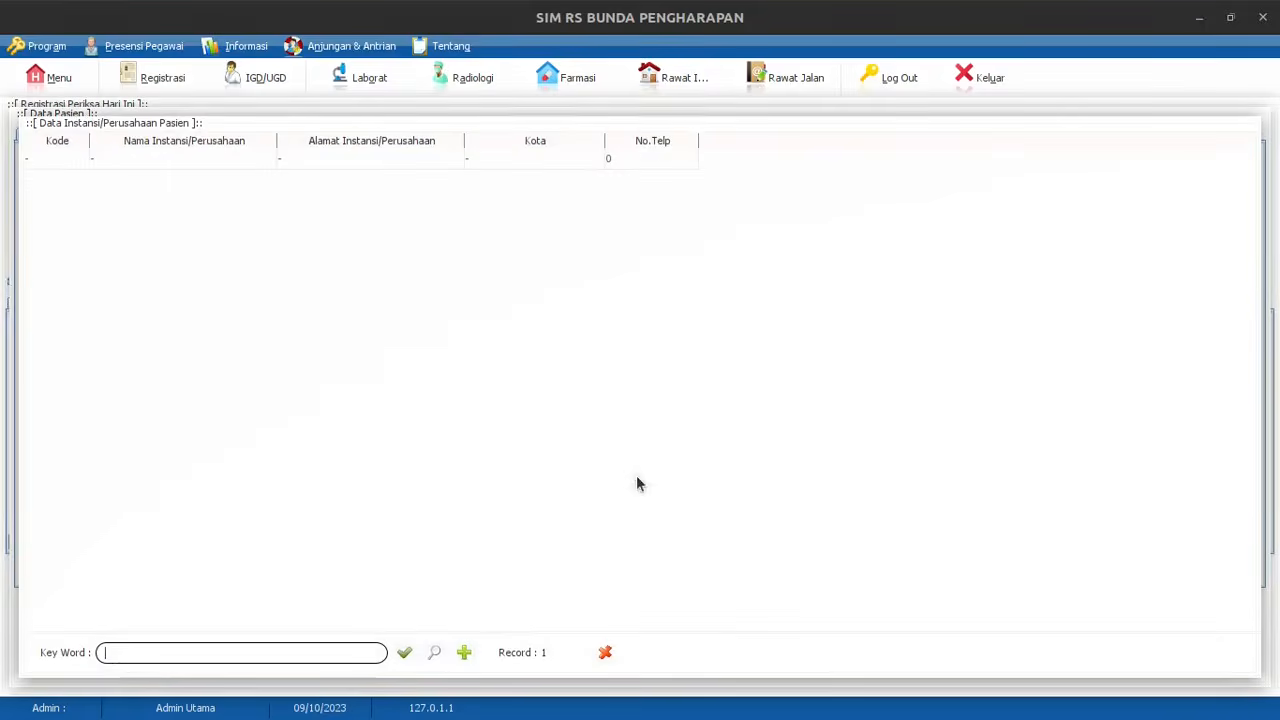
pyautogui.click(134, 157)
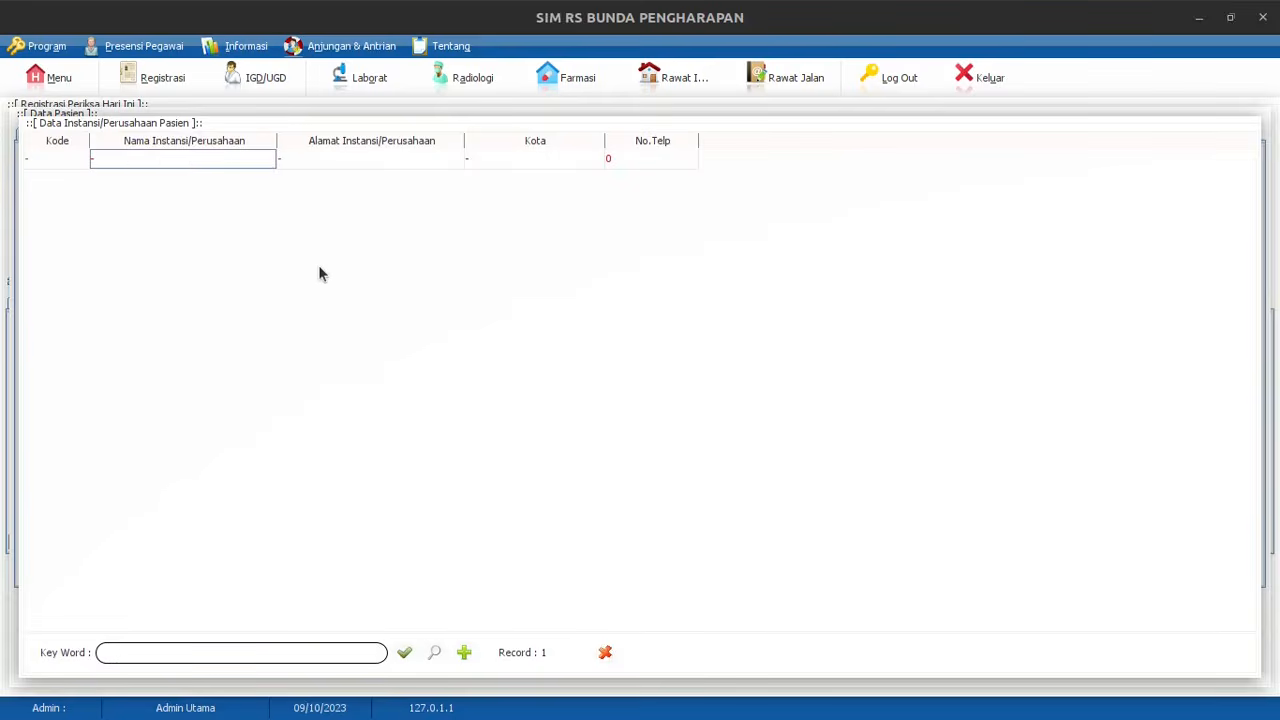
pyautogui.press('space')
# Enter '-' as NIP/NRP, save the new patient record, and view the Data Pasien list
pyautogui.click(763, 478)
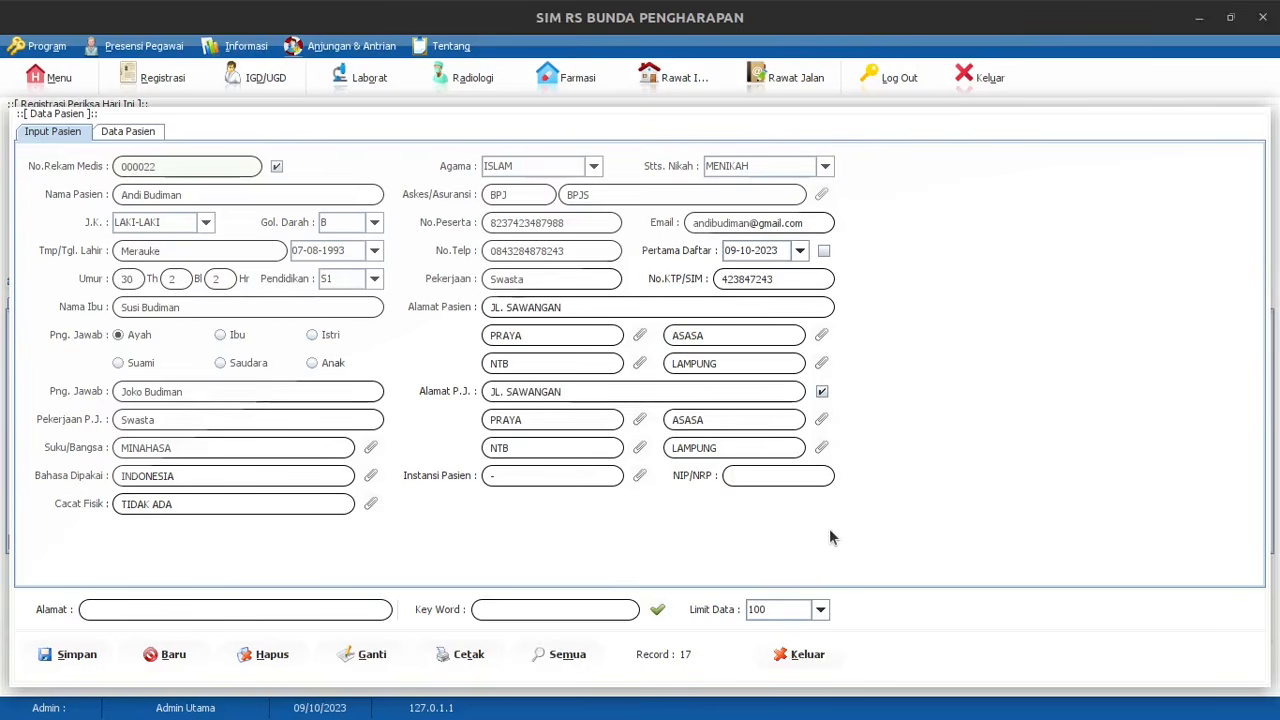
pyautogui.write('-')
pyautogui.click(85, 663)
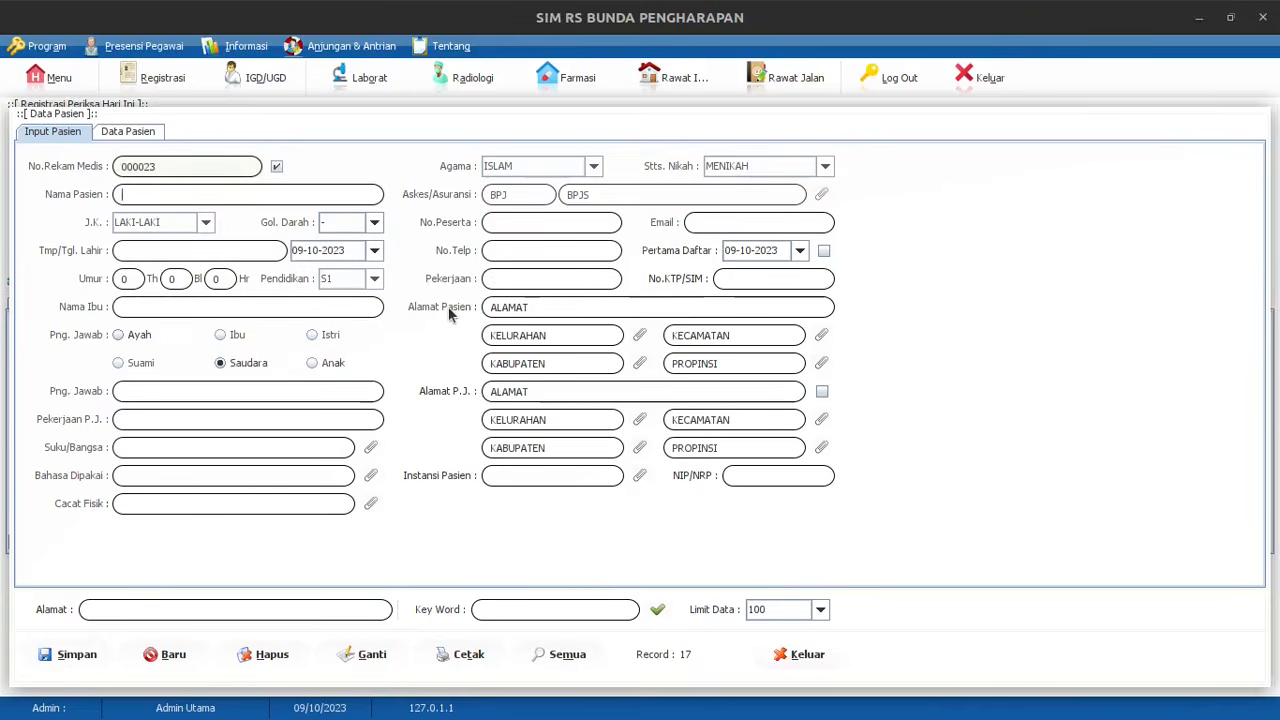
pyautogui.click(135, 133)
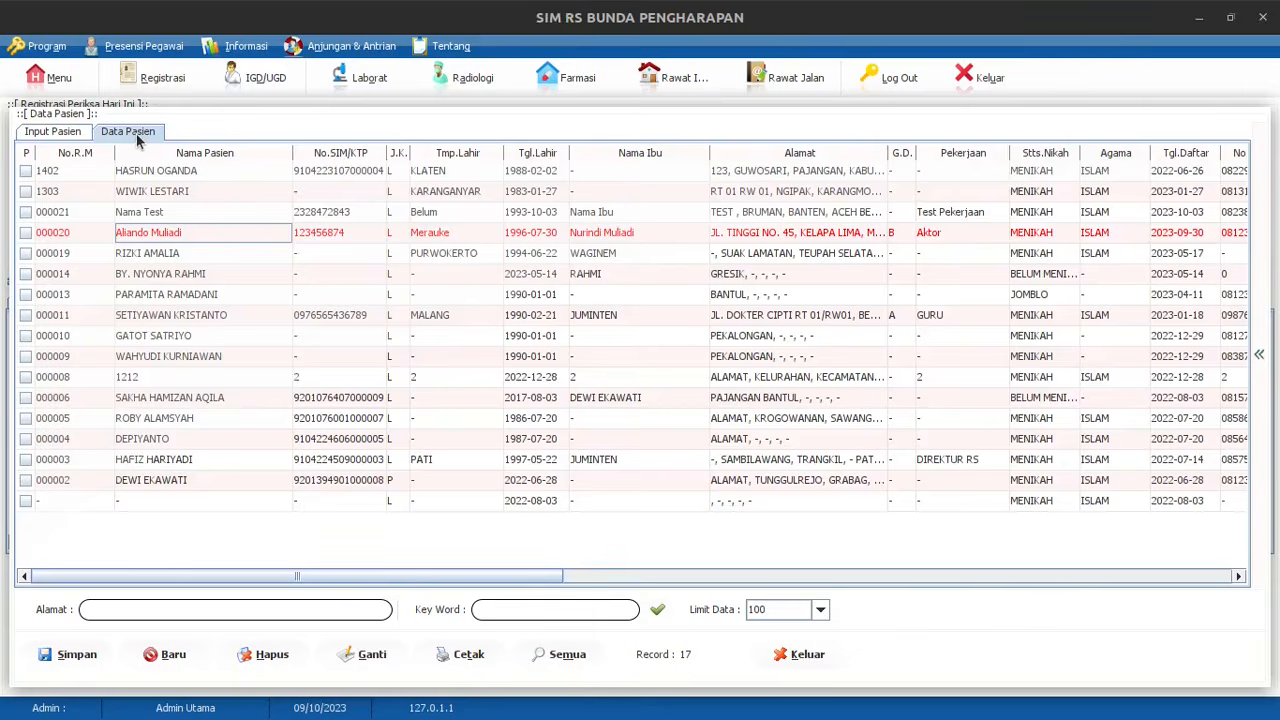
# Refresh the patient list and send new patient 000022 to the Registrasi Periksa form
pyautogui.click(658, 611)
pyautogui.click(158, 216)
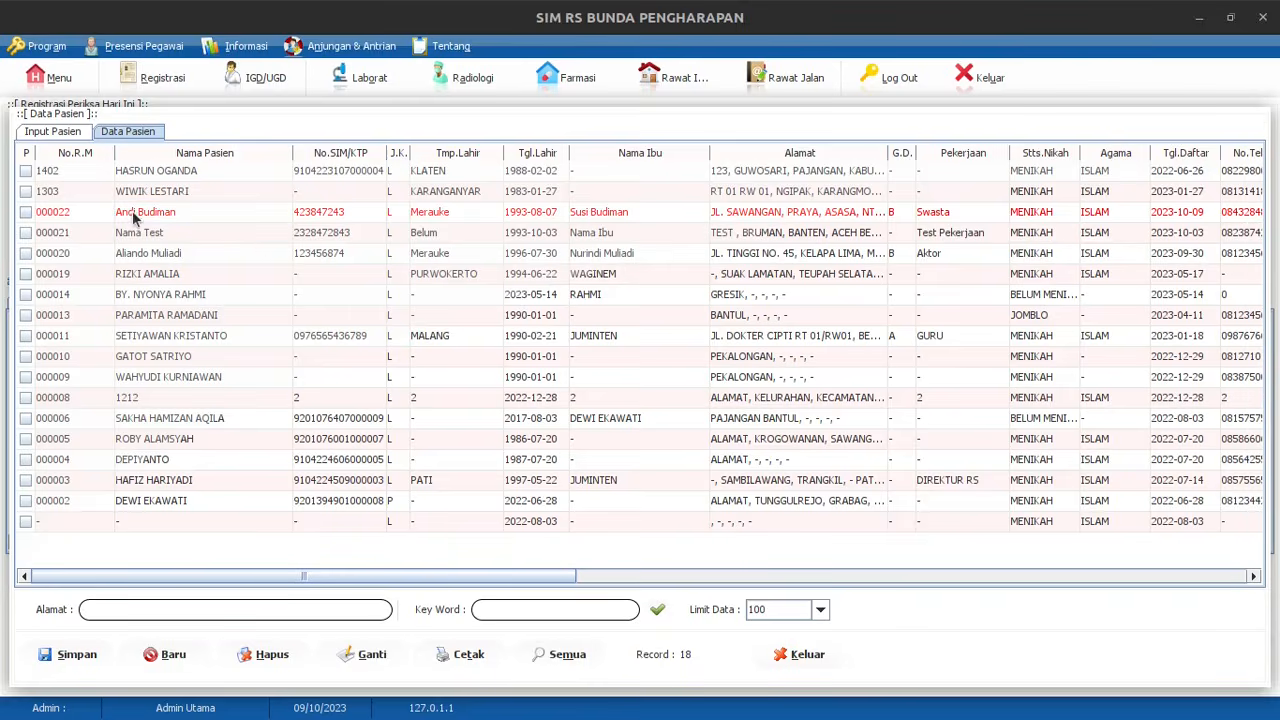
pyautogui.click(808, 652)
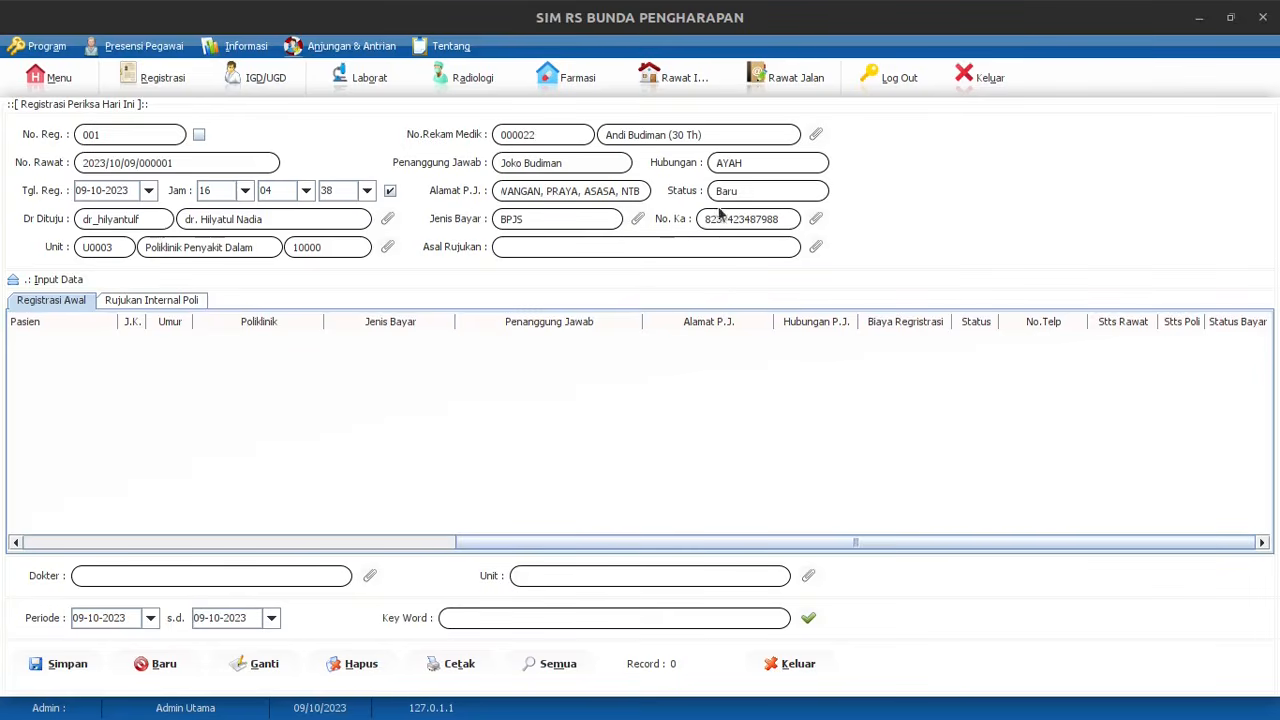
pyautogui.click(816, 135)
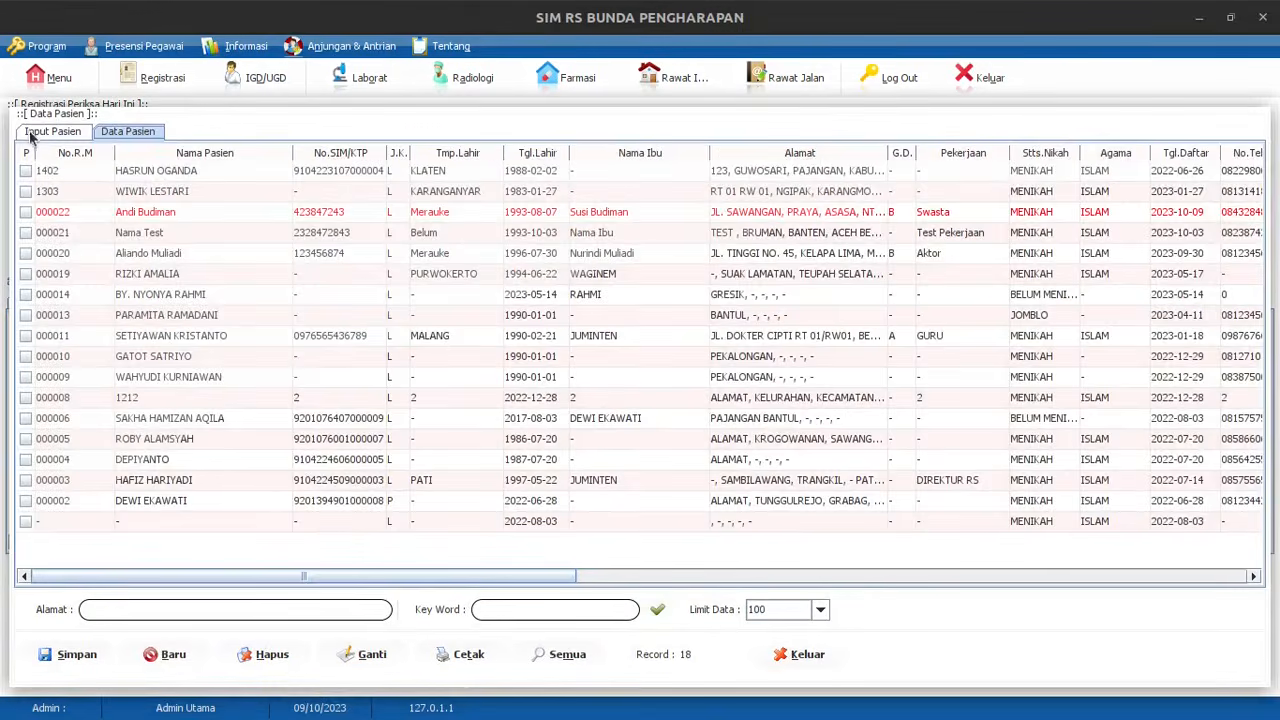
pyautogui.click(38, 131)
pyautogui.click(152, 136)
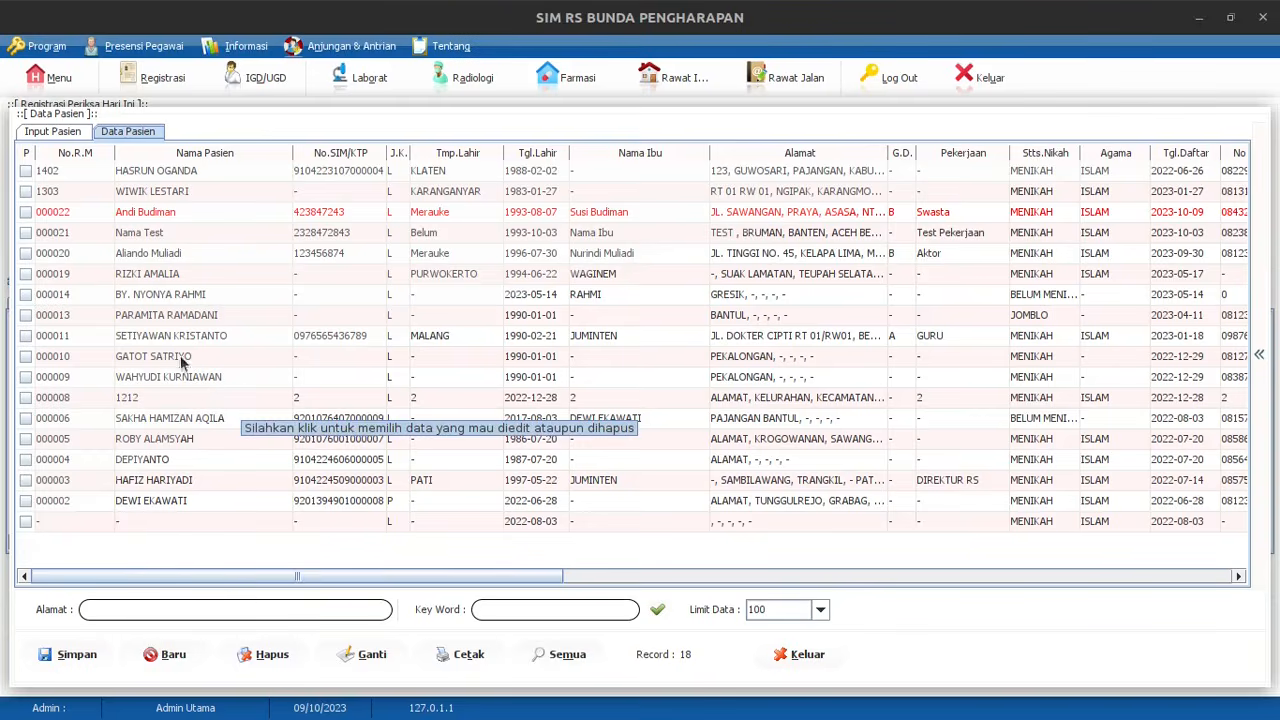
pyautogui.click(545, 612)
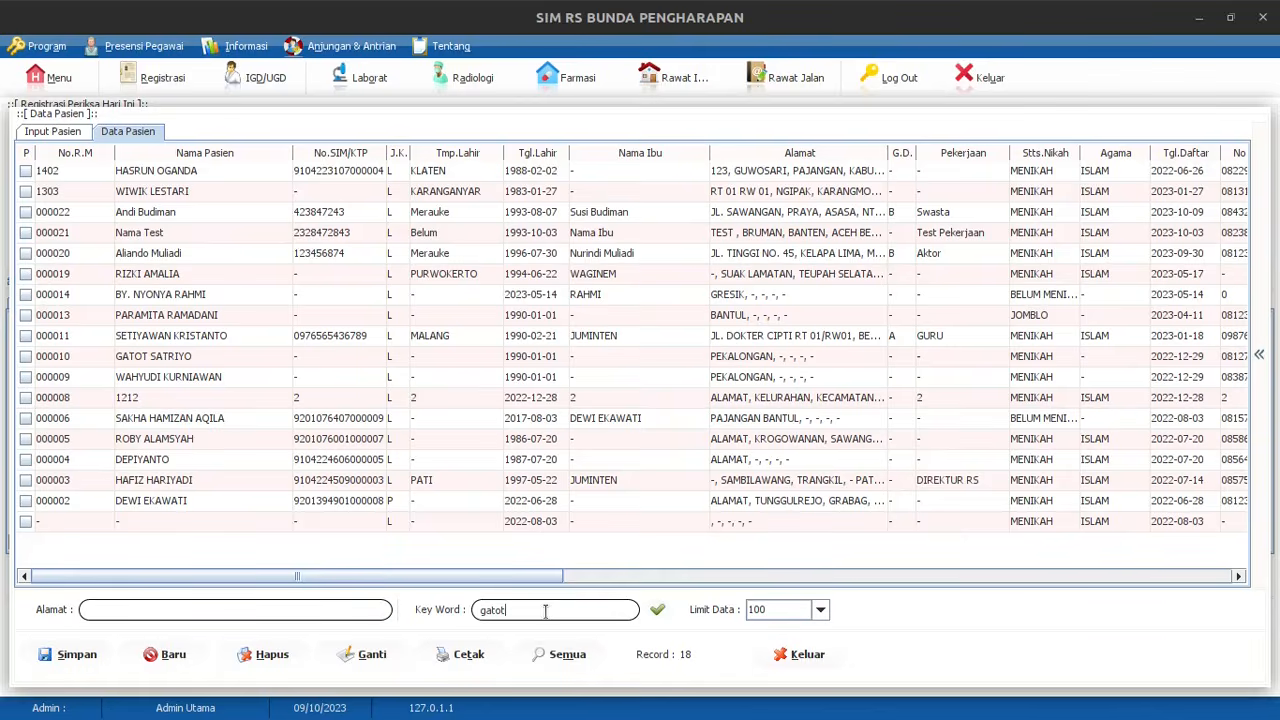
pyautogui.press('Return')
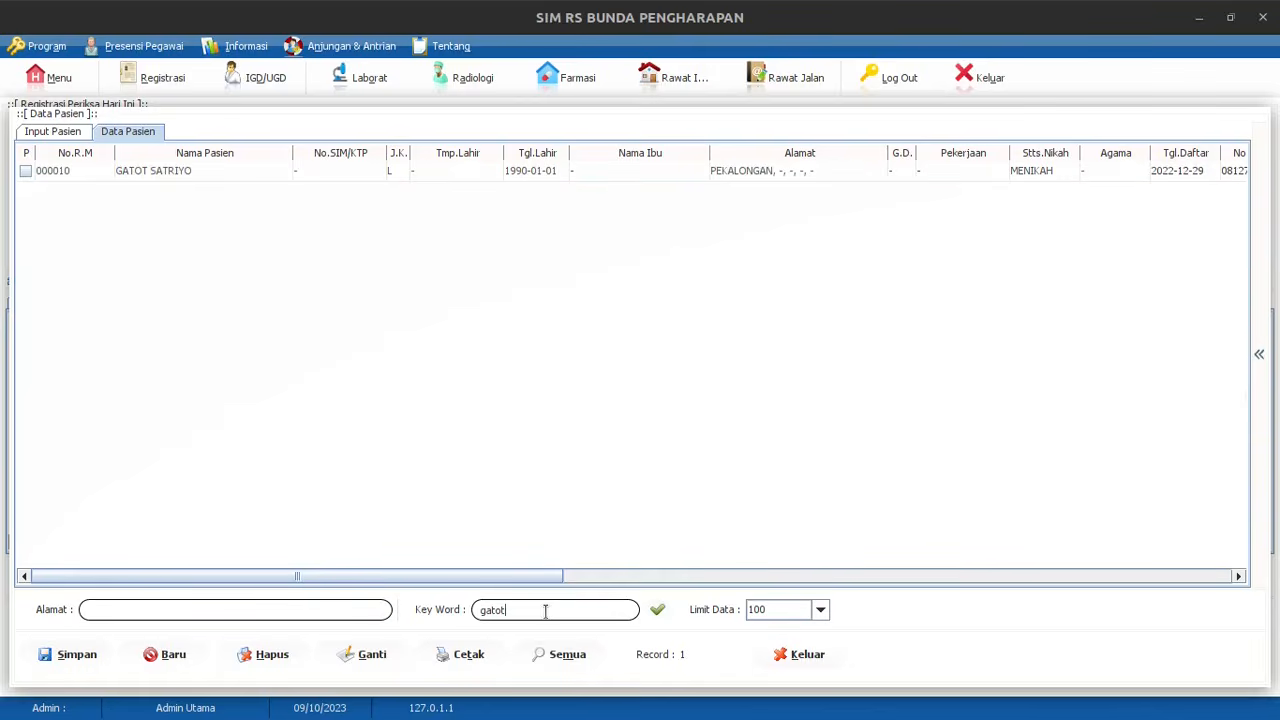
pyautogui.click(158, 175)
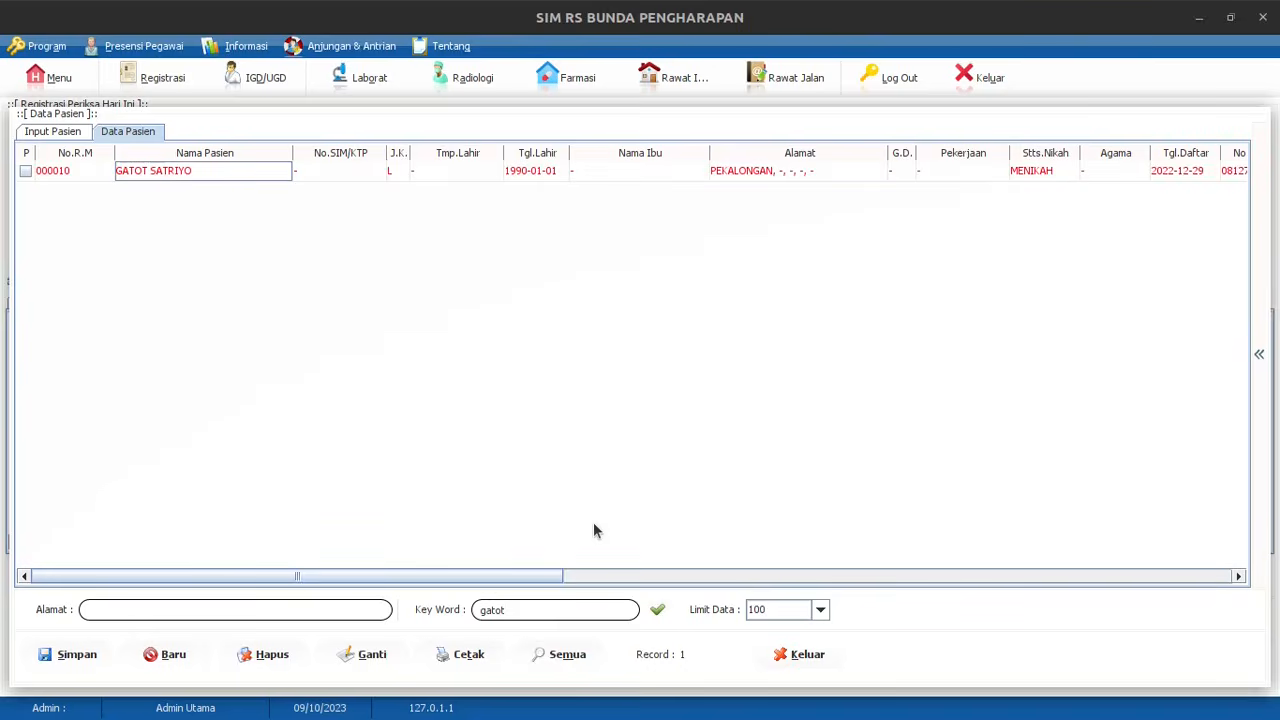
pyautogui.press('space')
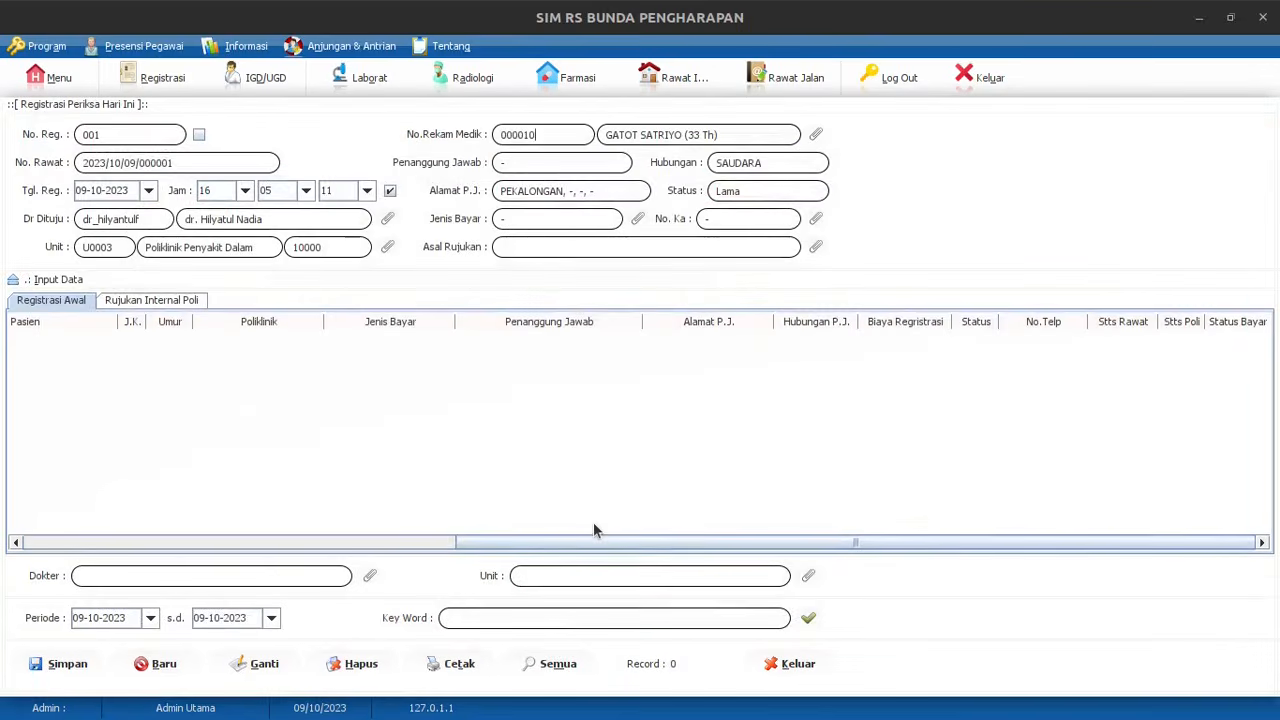
pyautogui.click(817, 137)
pyautogui.moveTo(520, 606); pyautogui.dragTo(463, 616)
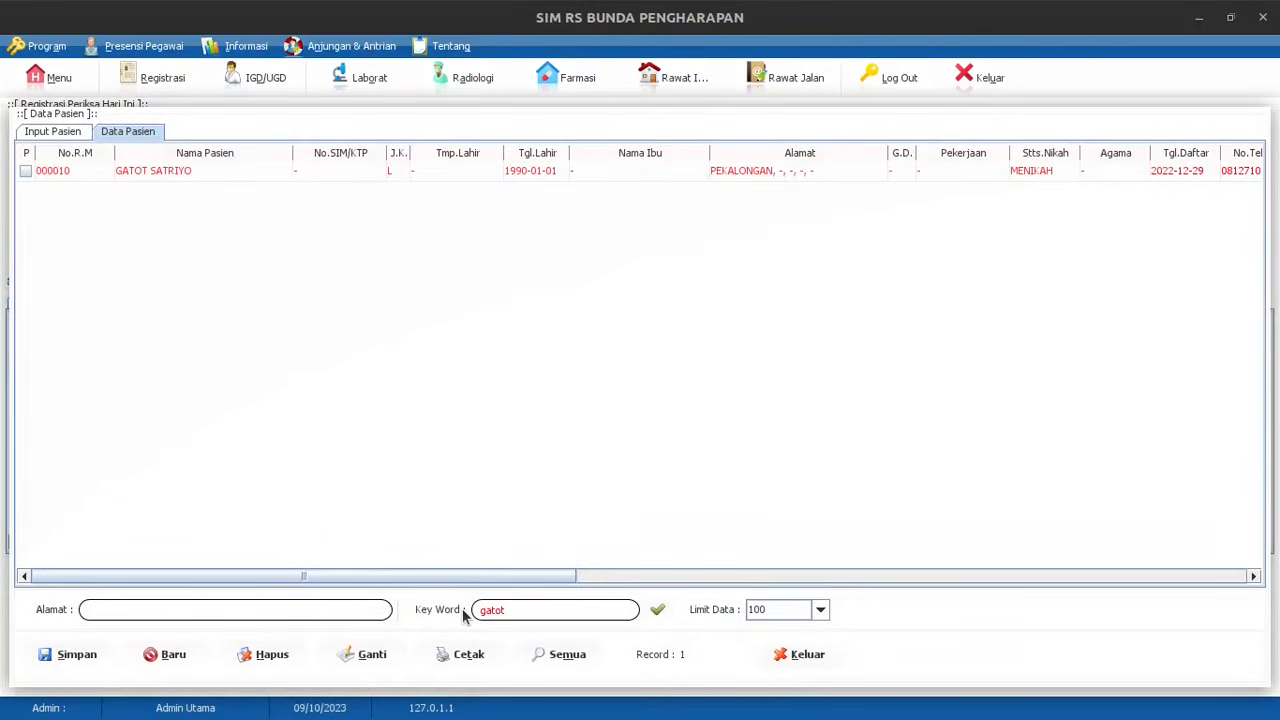
pyautogui.press('Return')
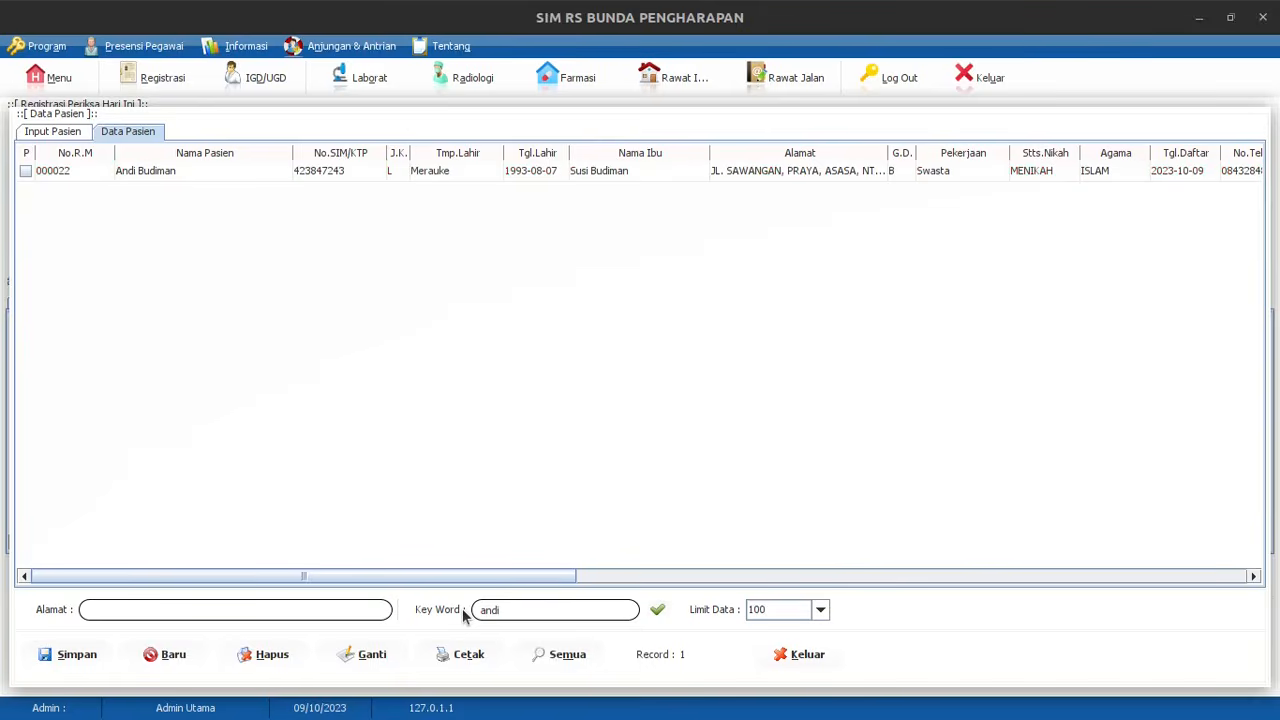
pyautogui.click(181, 174)
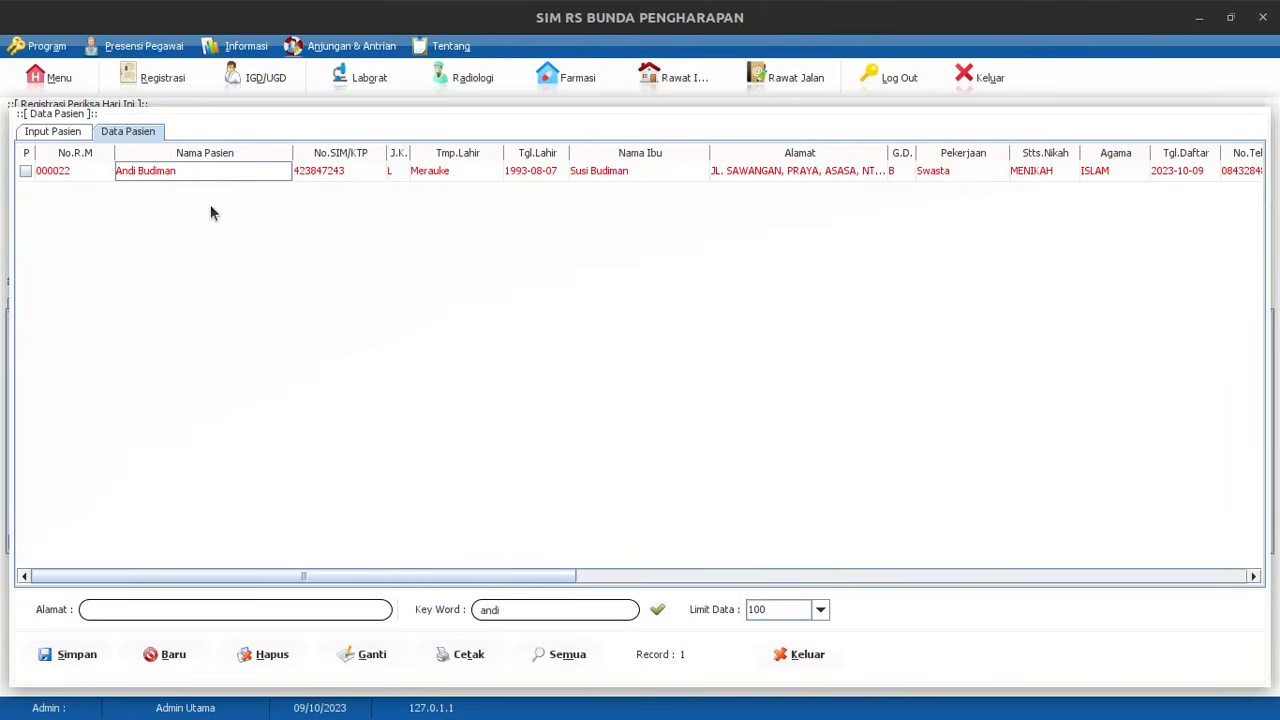
pyautogui.press('space')
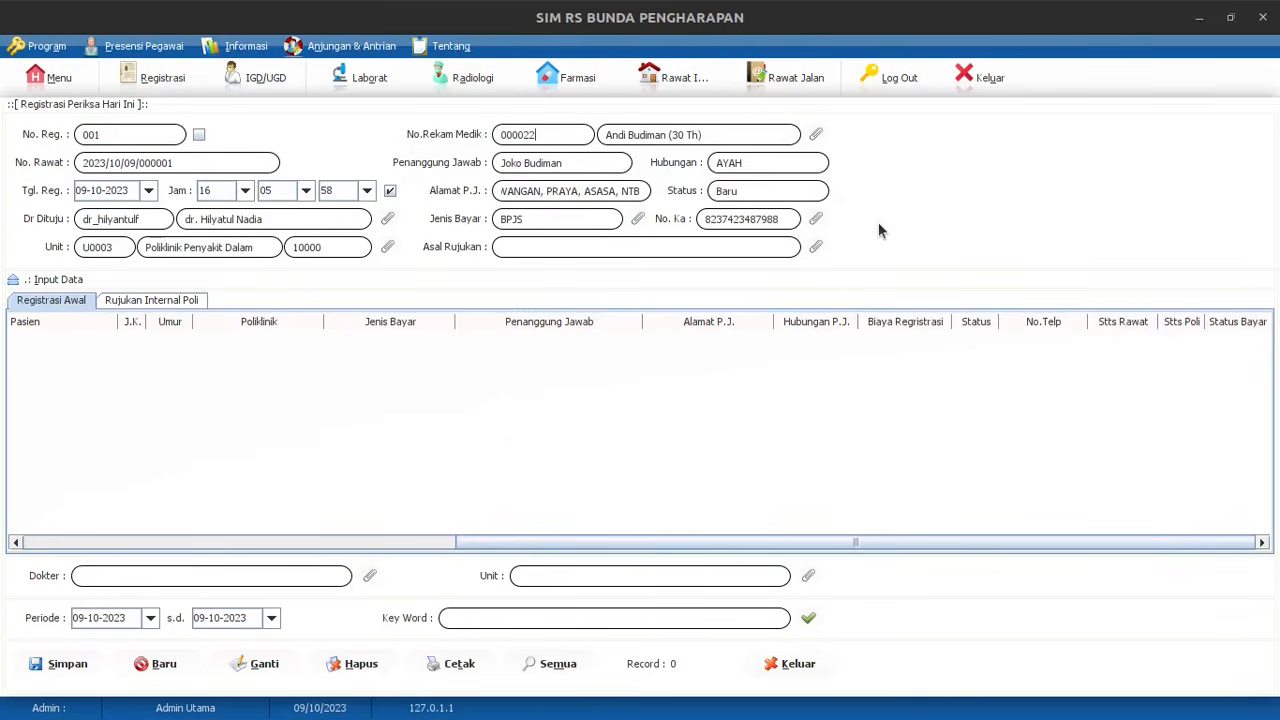
# Choose PUSKESMAS Noari, Karang Indah from the Perujuk list as the Asal Rujukan
pyautogui.click(815, 247)
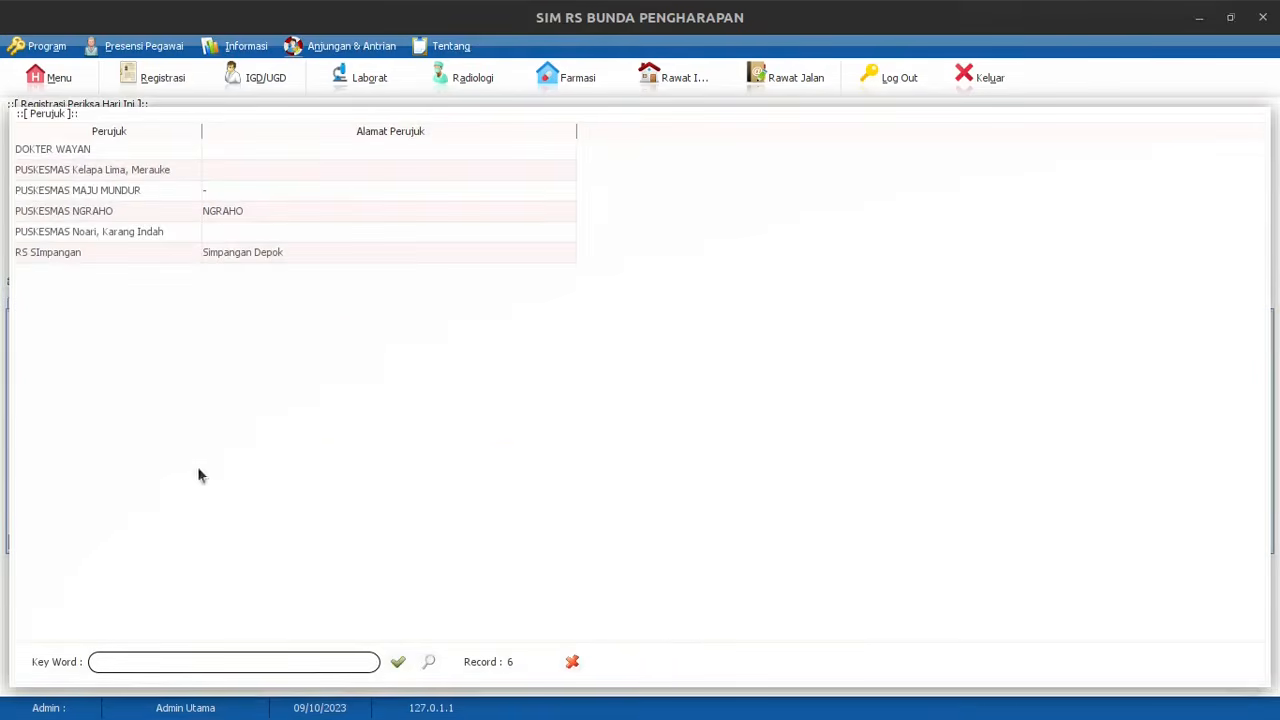
pyautogui.doubleClick(160, 232)
pyautogui.click(816, 247)
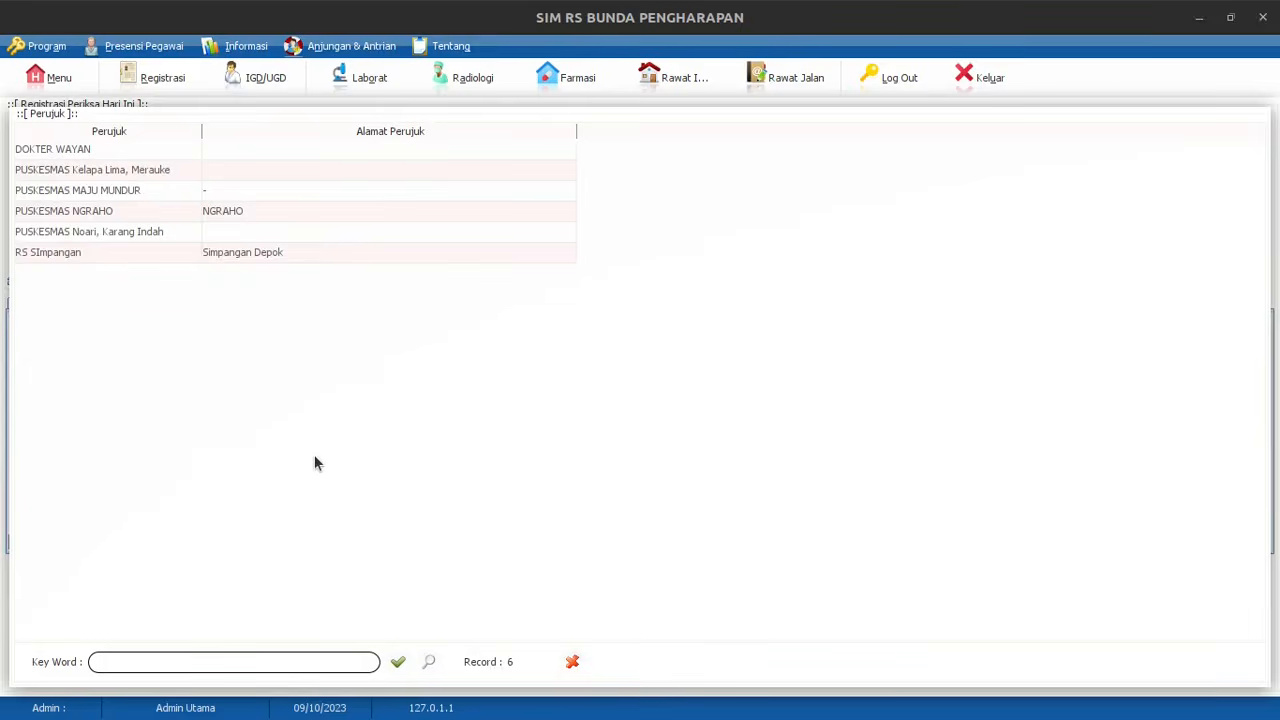
pyautogui.doubleClick(116, 232)
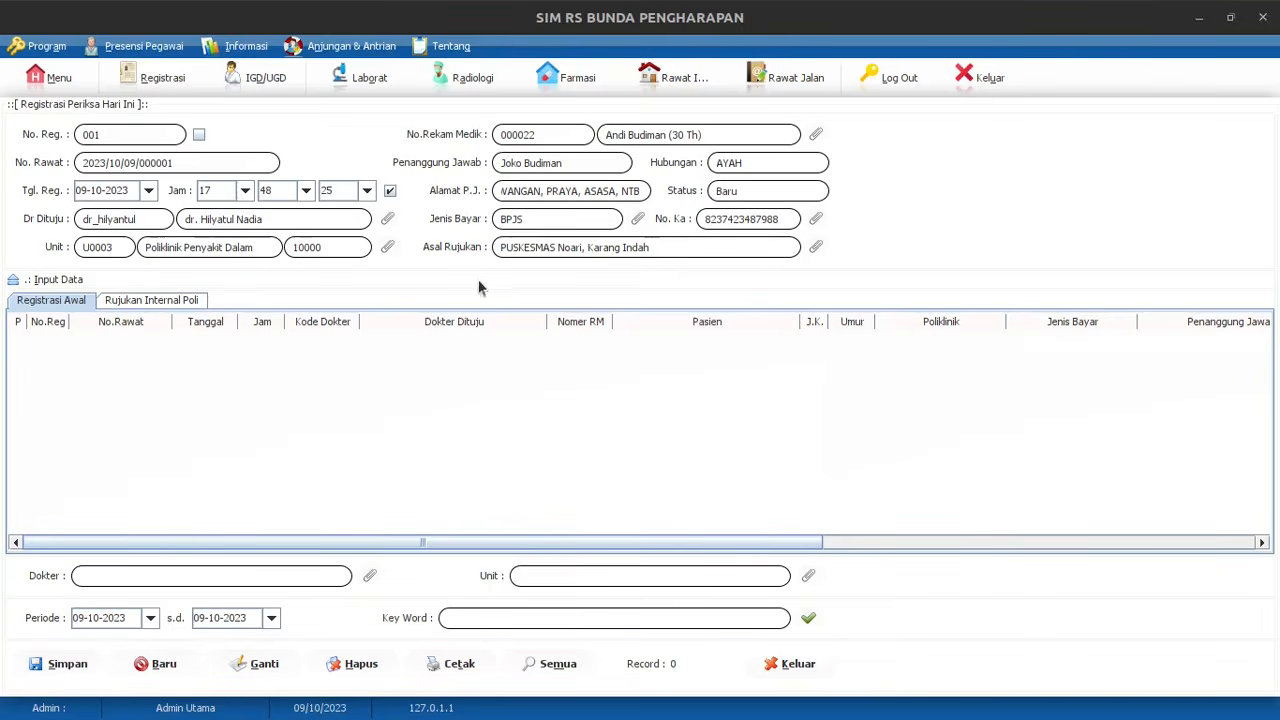
# Reset the form, re-pick the new patient and the PUSKESMAS Noari, Karang Indah referral, and save the registration
pyautogui.click(158, 668)
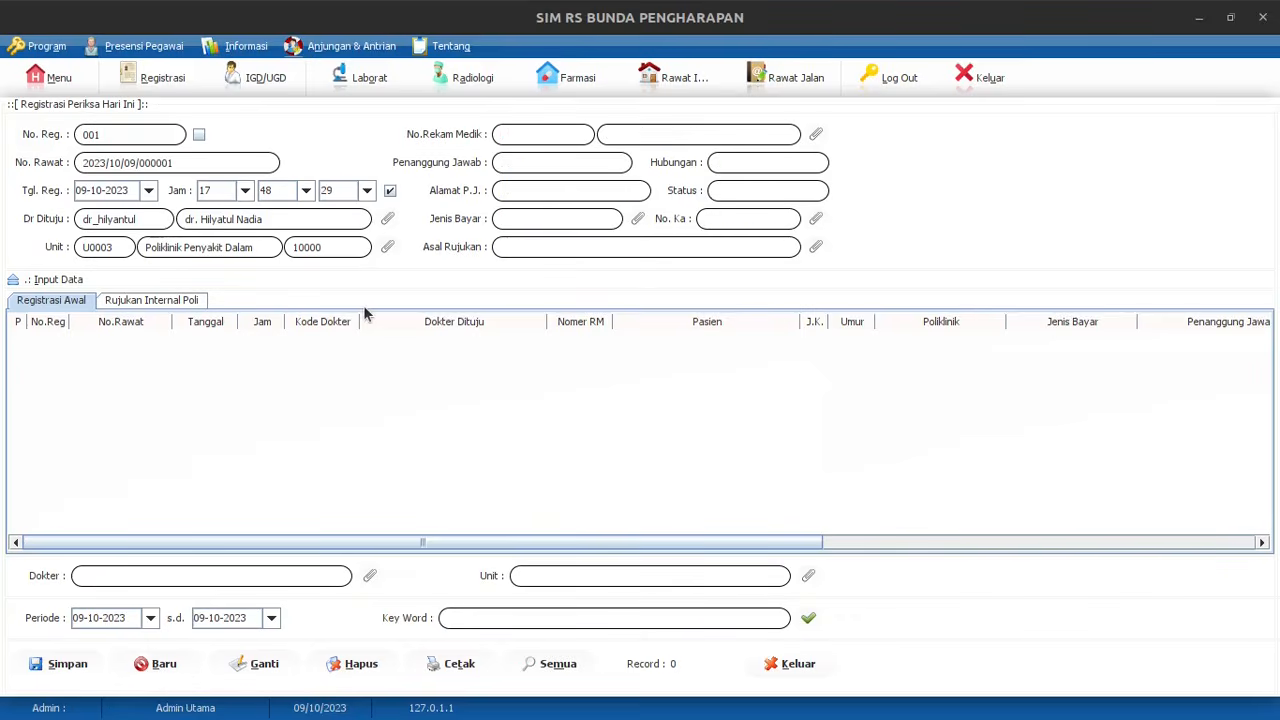
pyautogui.click(817, 136)
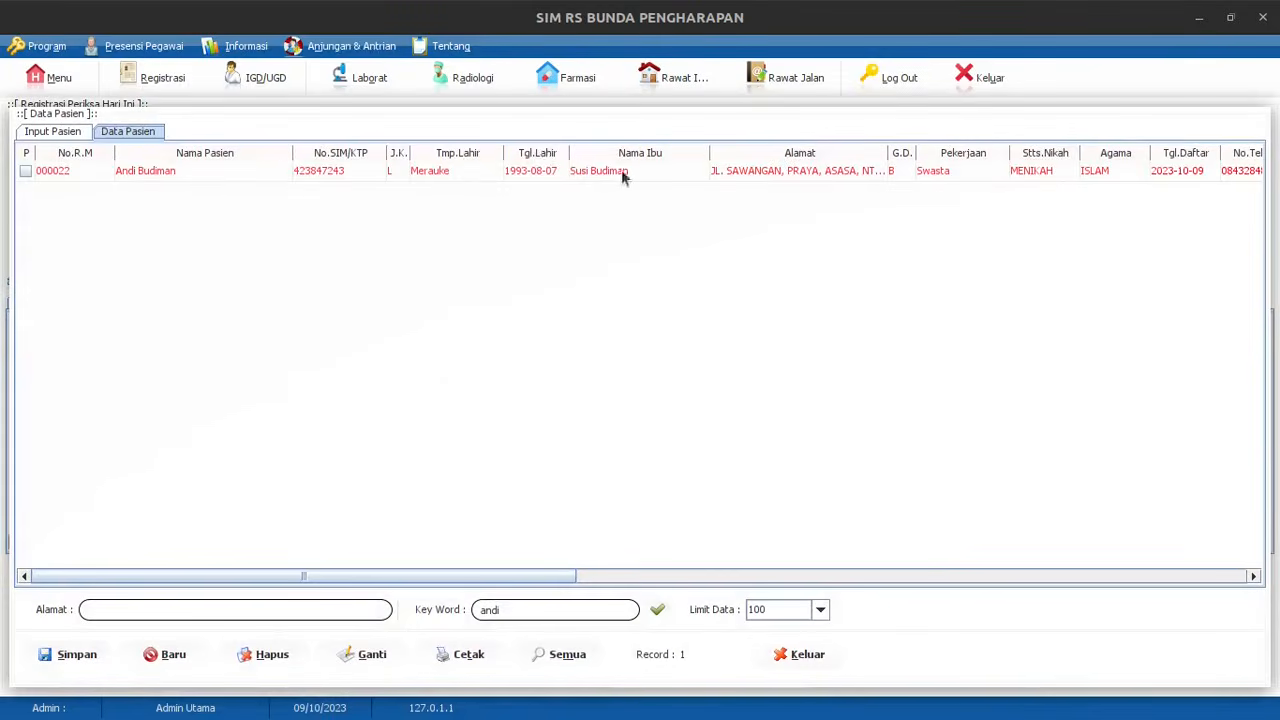
pyautogui.doubleClick(514, 169)
pyautogui.click(816, 247)
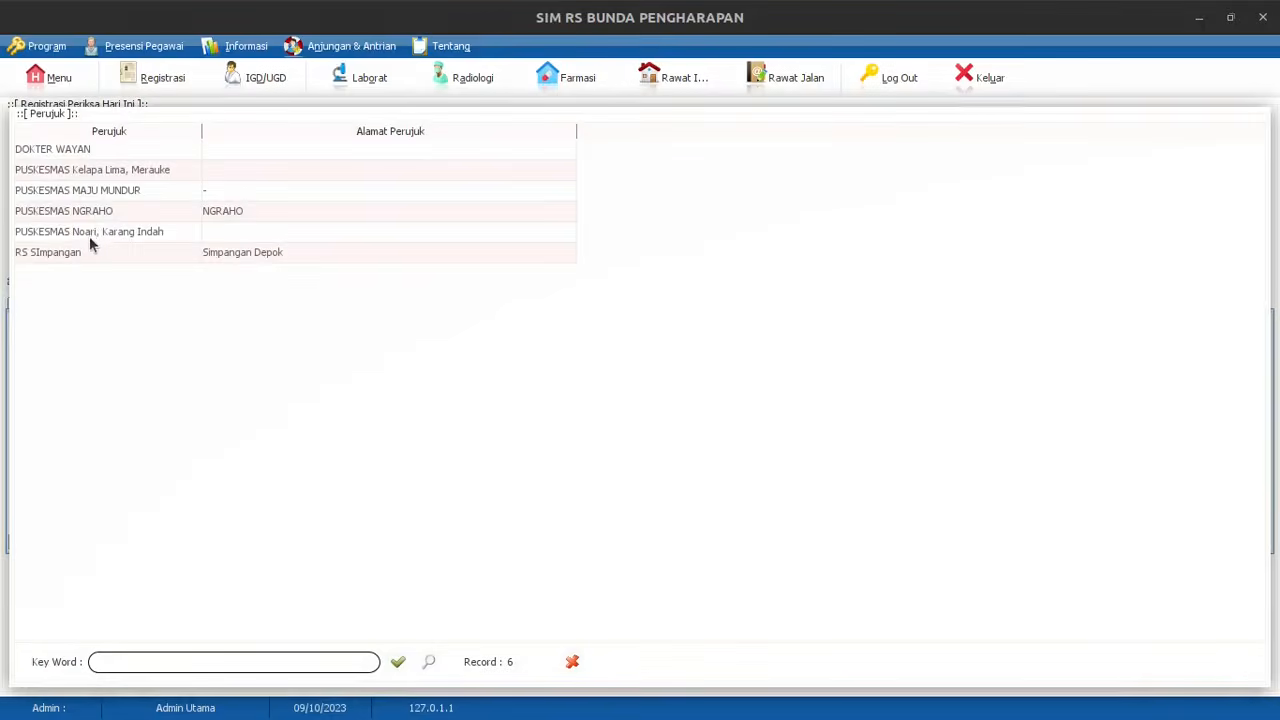
pyautogui.doubleClick(89, 232)
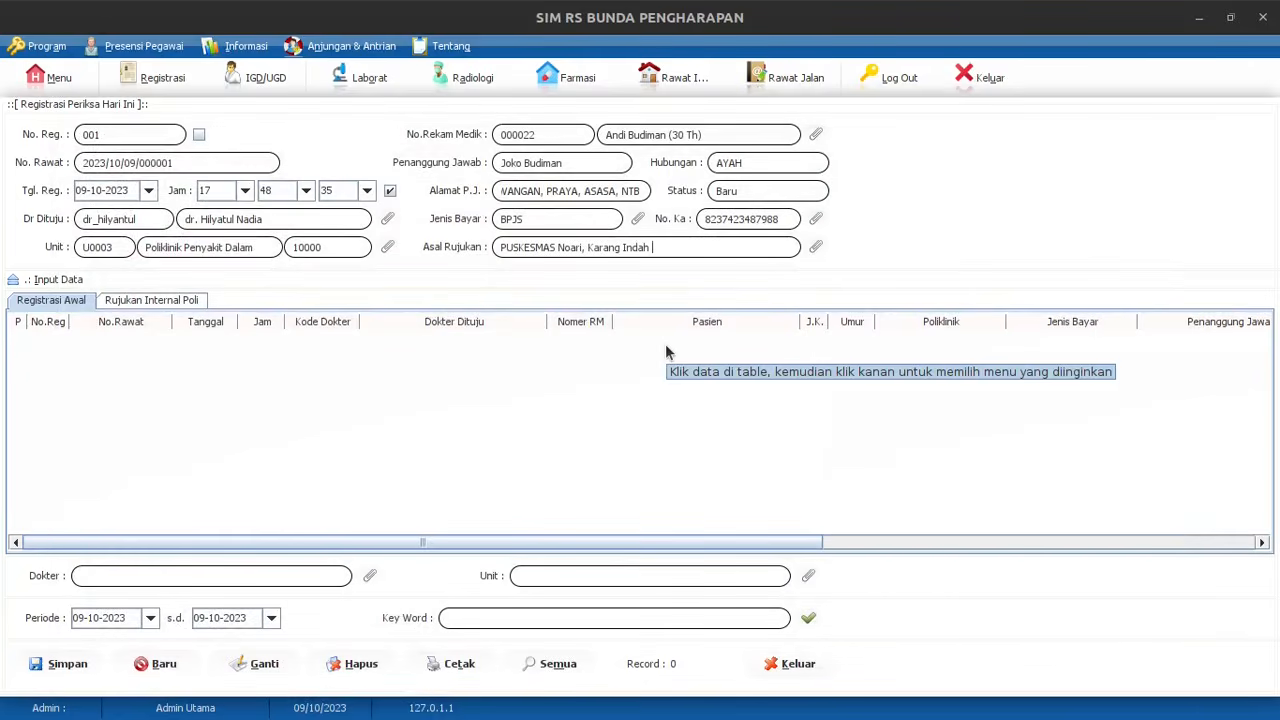
pyautogui.click(32, 668)
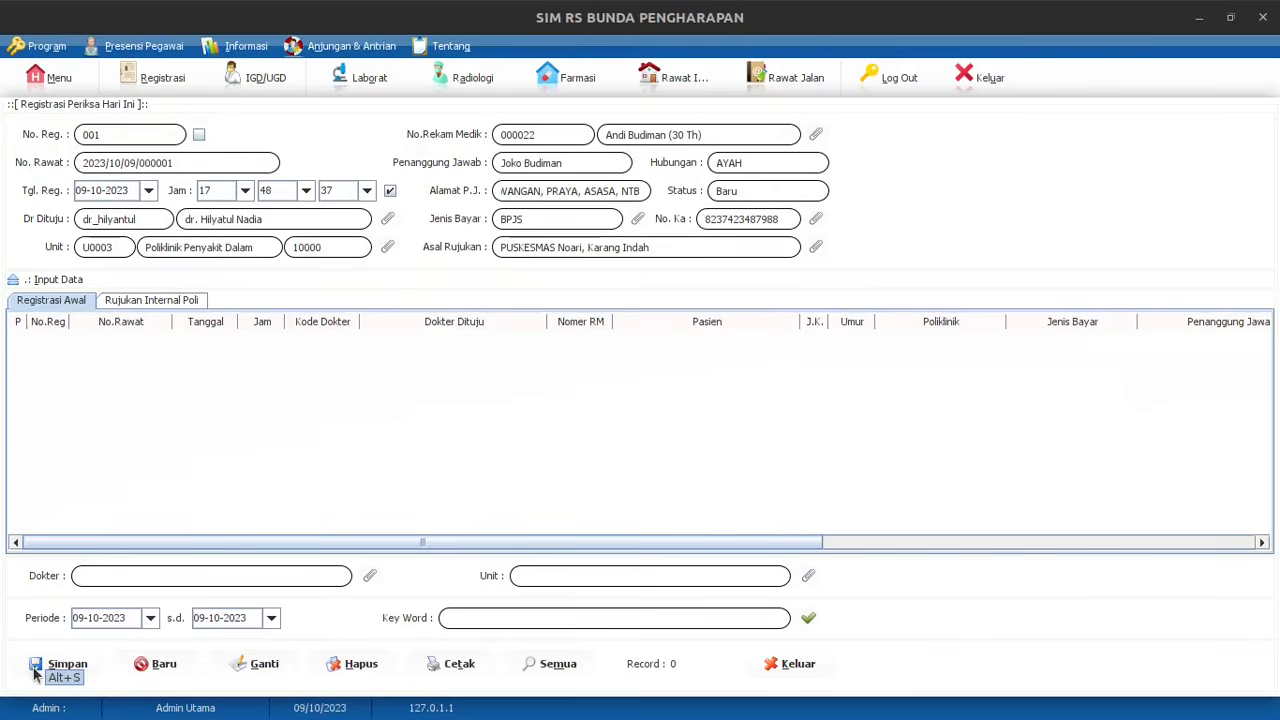